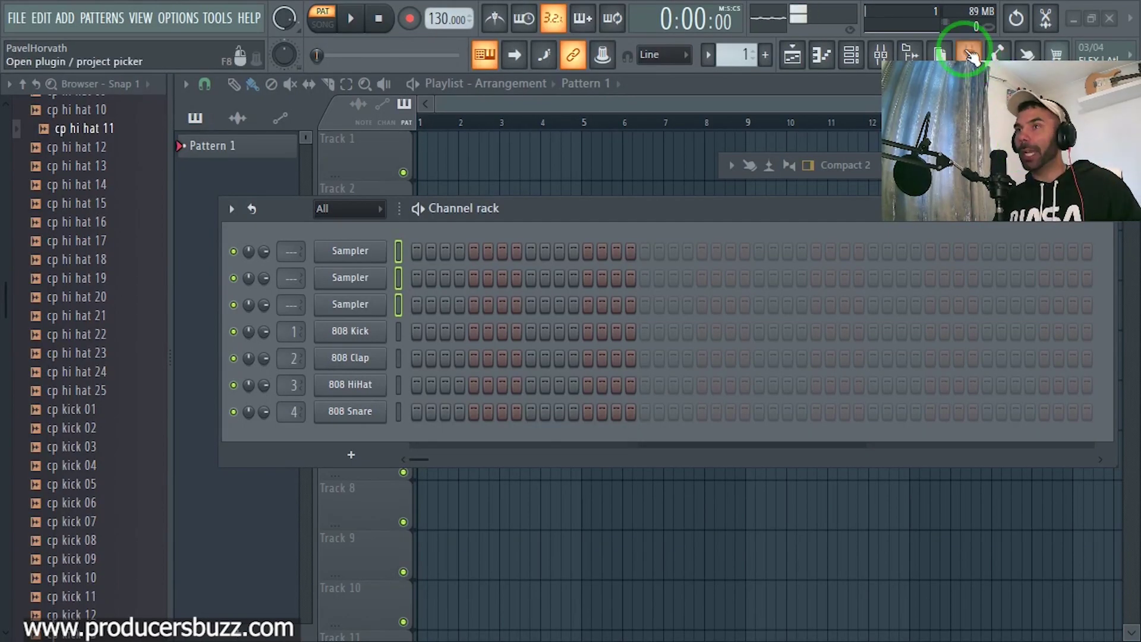
Add cp hi hat 21, 23, 24 and 25 from the Browser to the Channel rack.
drag(687, 214, 664, 200)
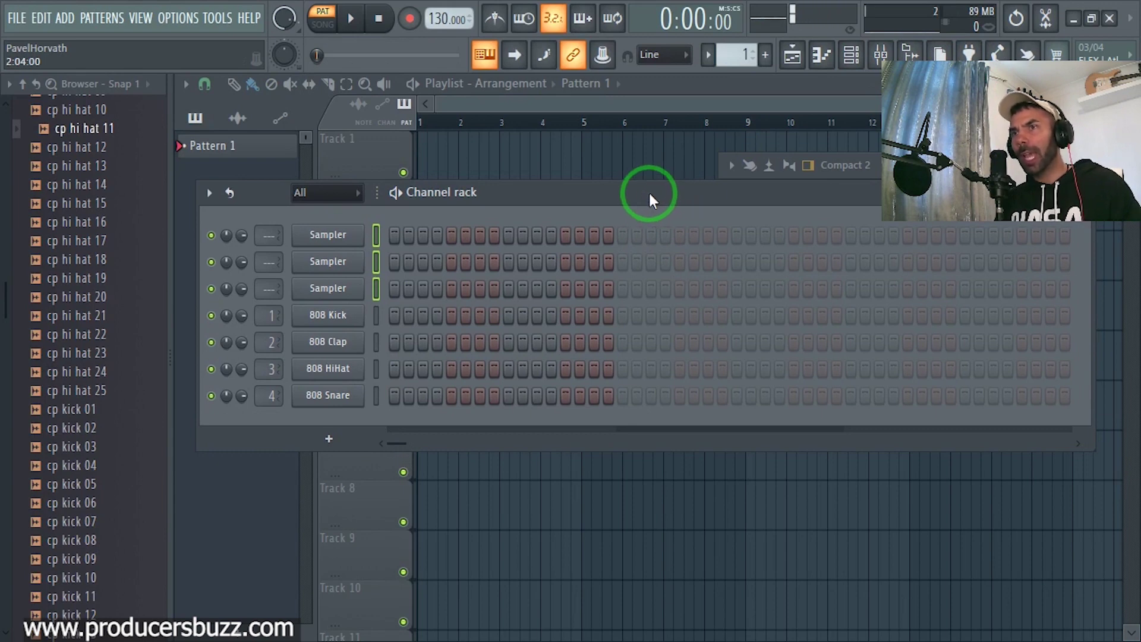
key(ctrl+a)
click(388, 260)
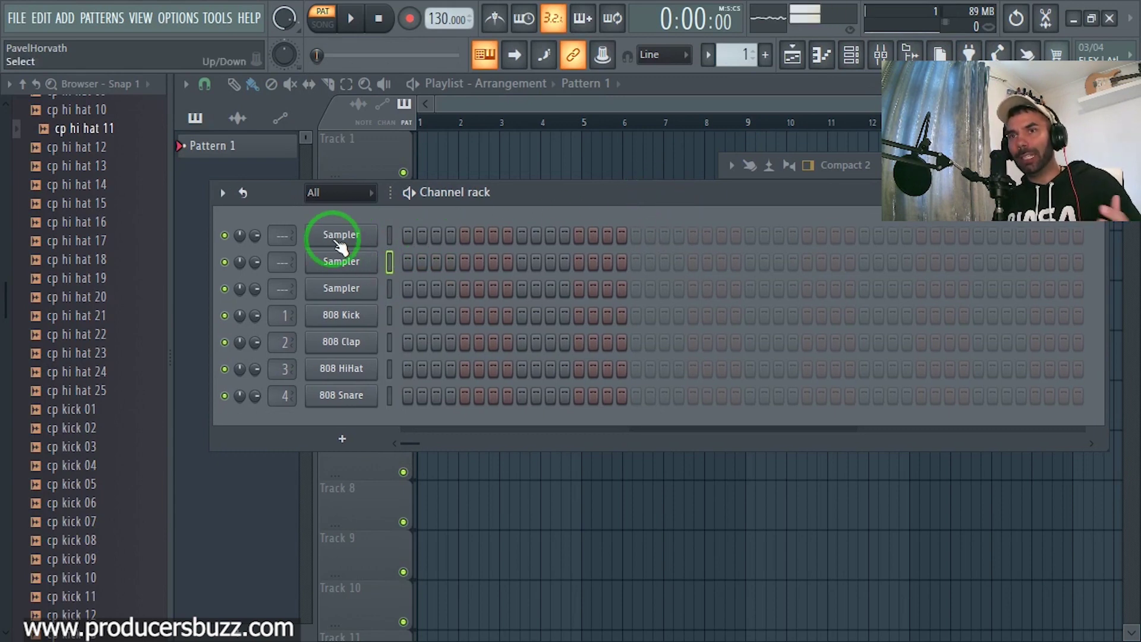
drag(102, 314, 321, 233)
click(103, 354)
drag(103, 354, 369, 224)
drag(101, 390, 354, 221)
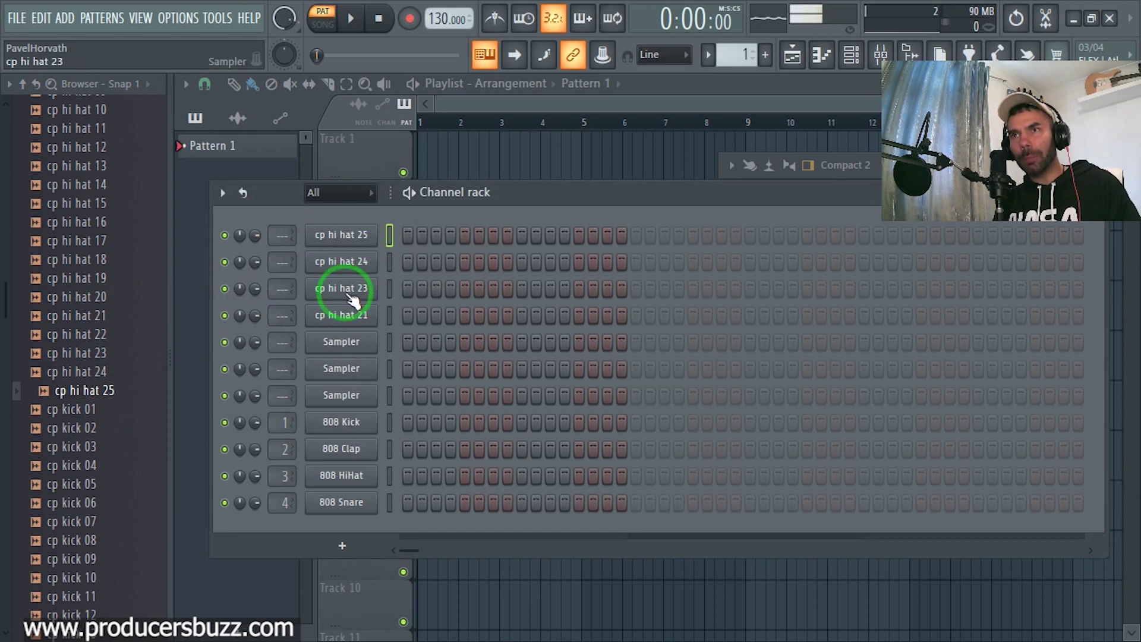
Add cp hi hat 12, 09 and 07 above the other hi-hat channels.
scroll(102, 168, up, 3)
drag(96, 259, 342, 229)
click(72, 205)
drag(70, 211, 332, 232)
drag(62, 167, 341, 235)
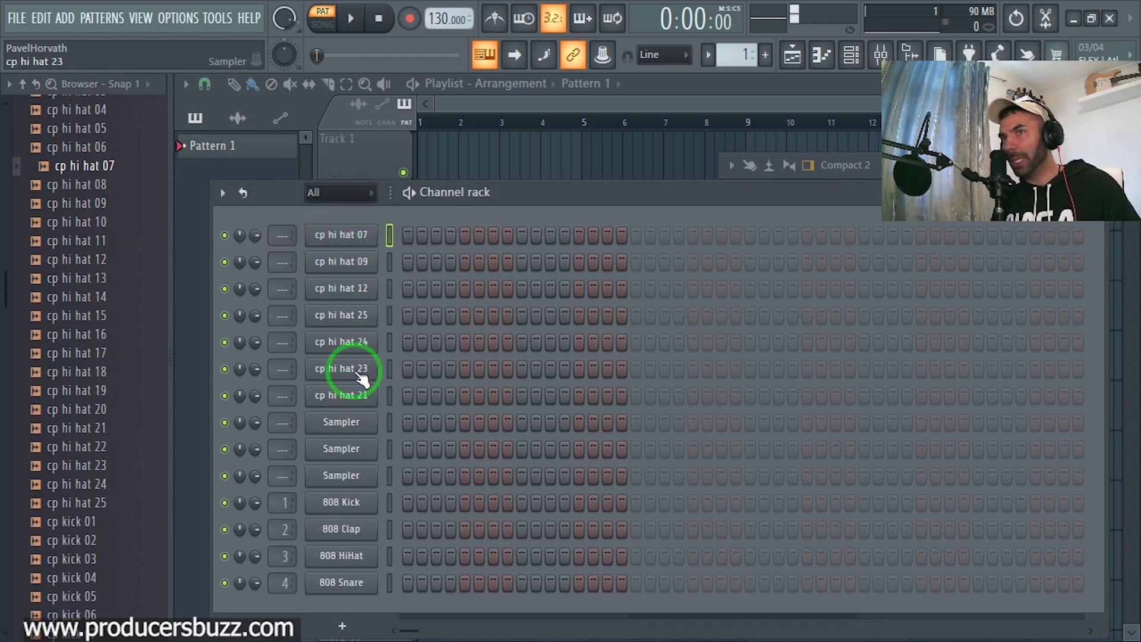
Audition the Sampler, 808 Kick and cp hi hat 23 channels.
click(361, 425)
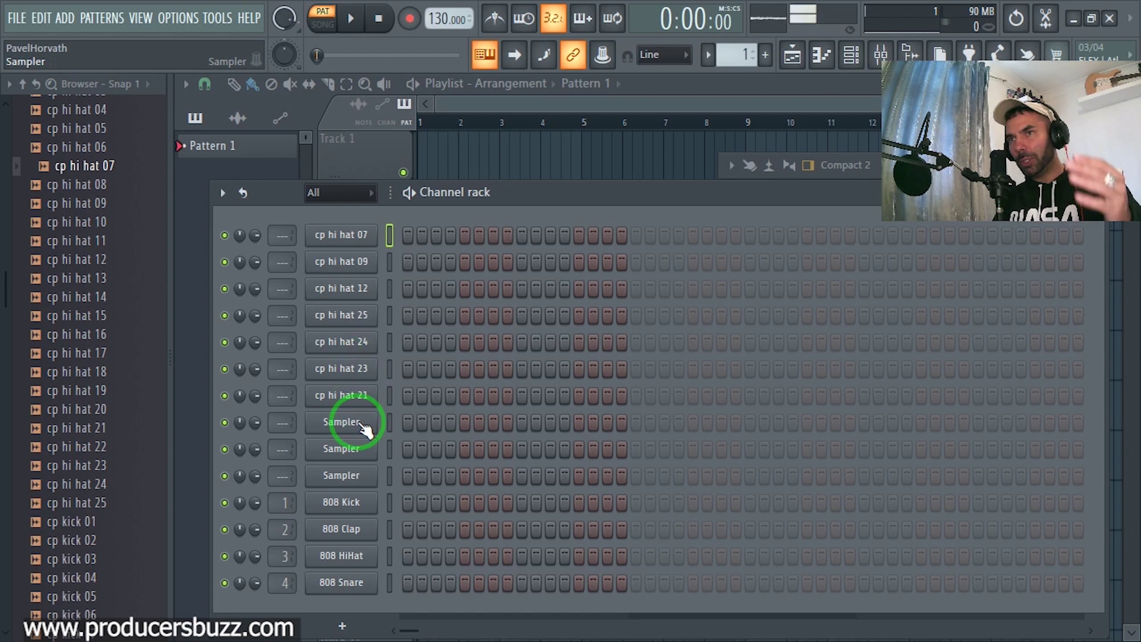
click(370, 511)
click(369, 379)
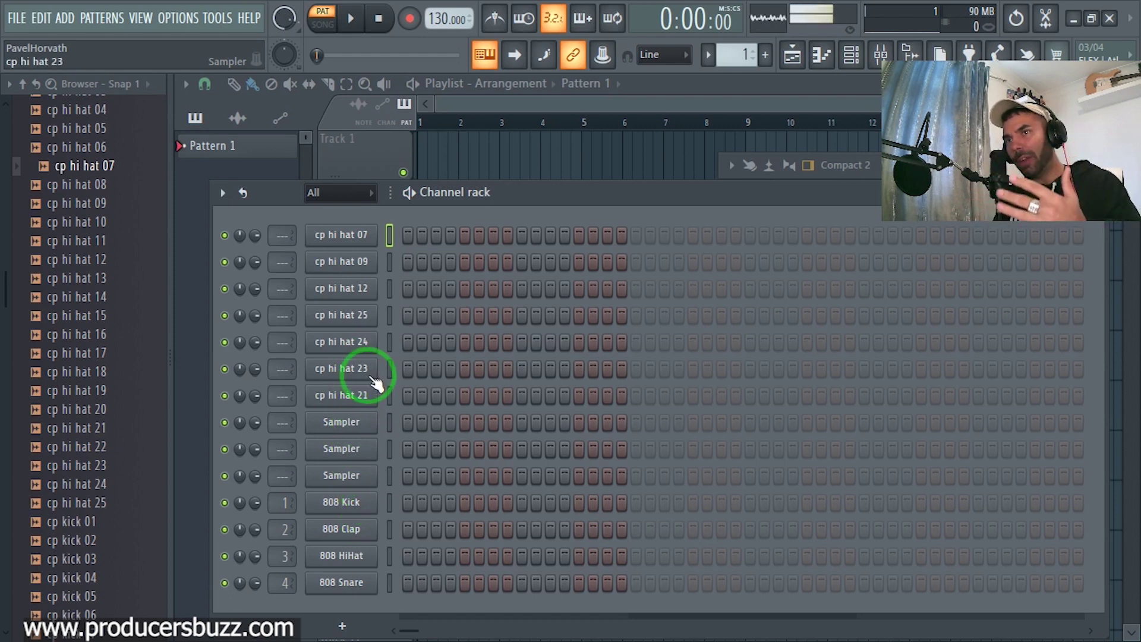
click(393, 356)
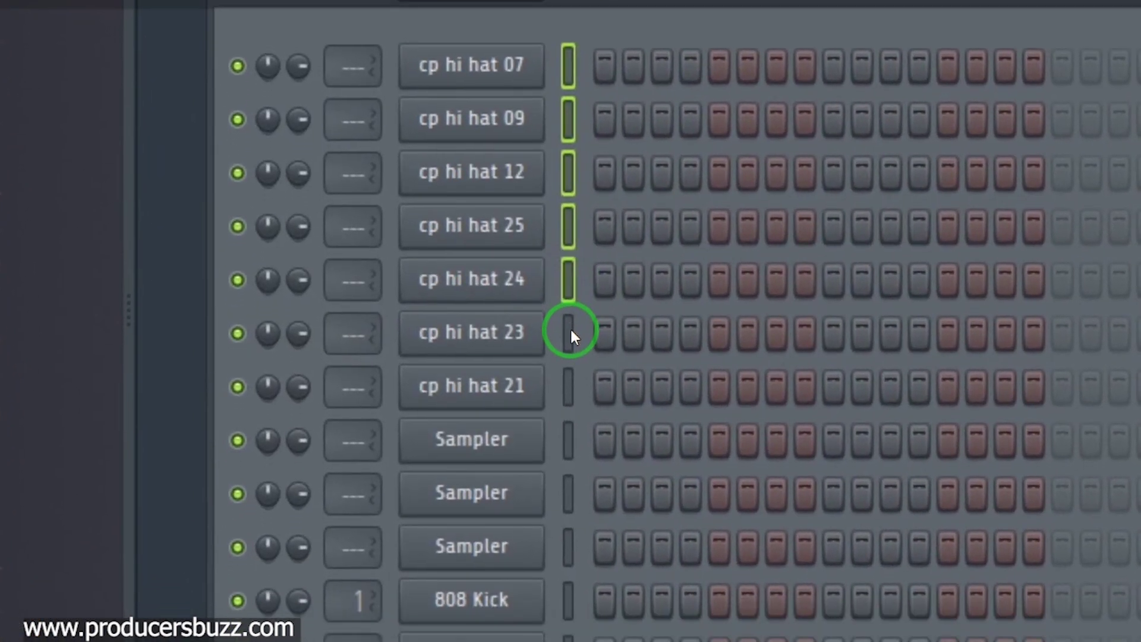
Drag down the selector lights from cp hi hat 07 to cp hi hat 21.
drag(569, 333, 579, 80)
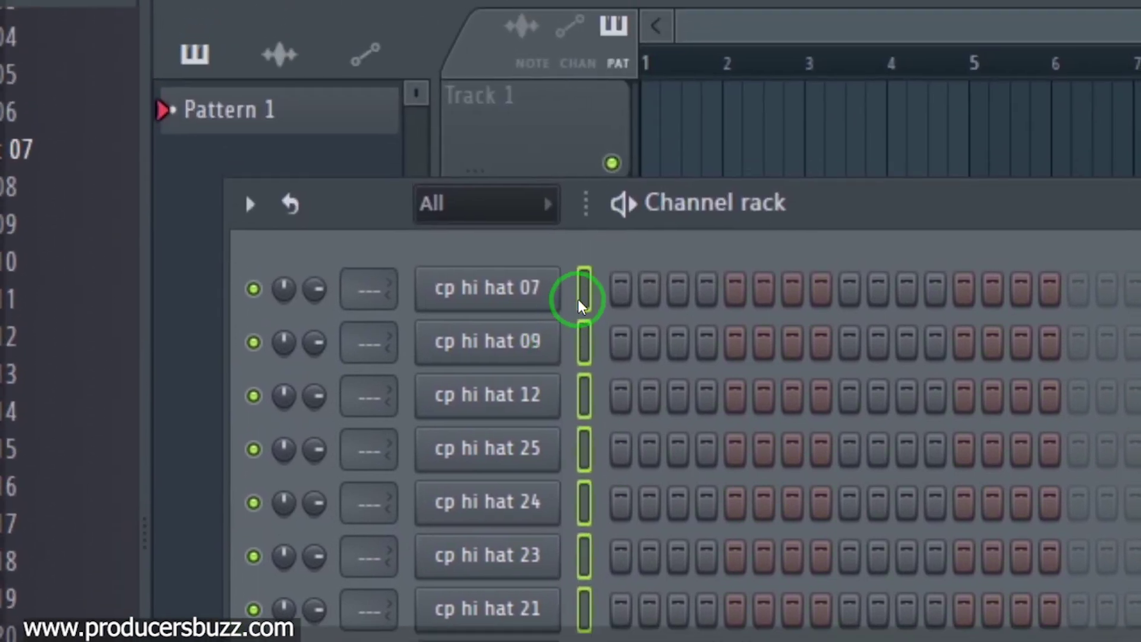
drag(578, 300, 442, 251)
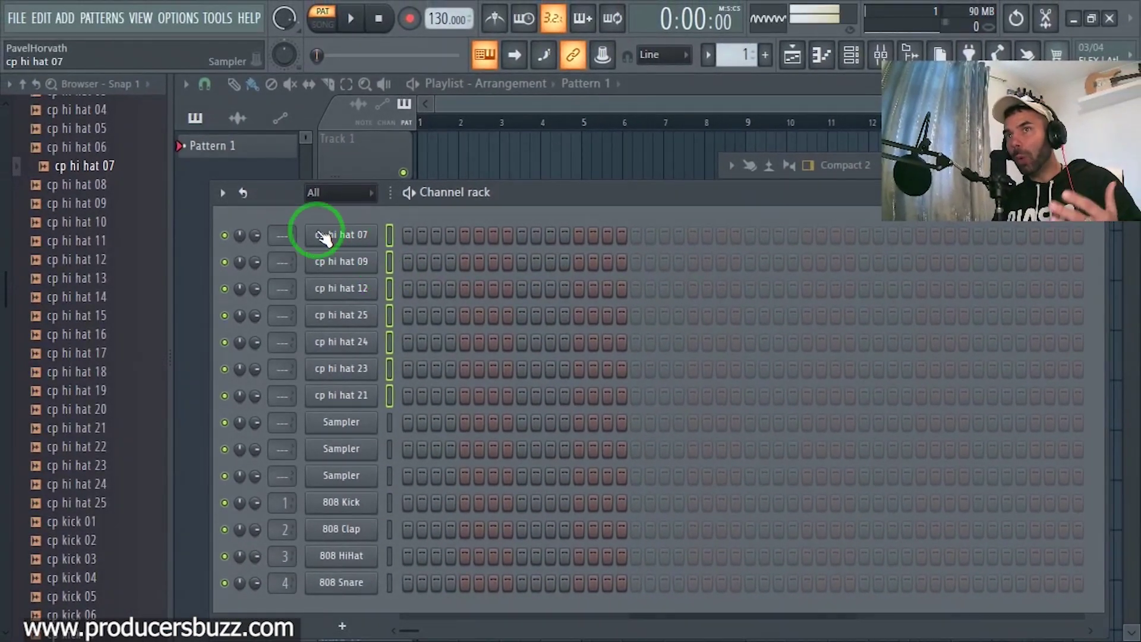
Start a Group selected filter group for the seven selected hi-hat channels.
click(224, 195)
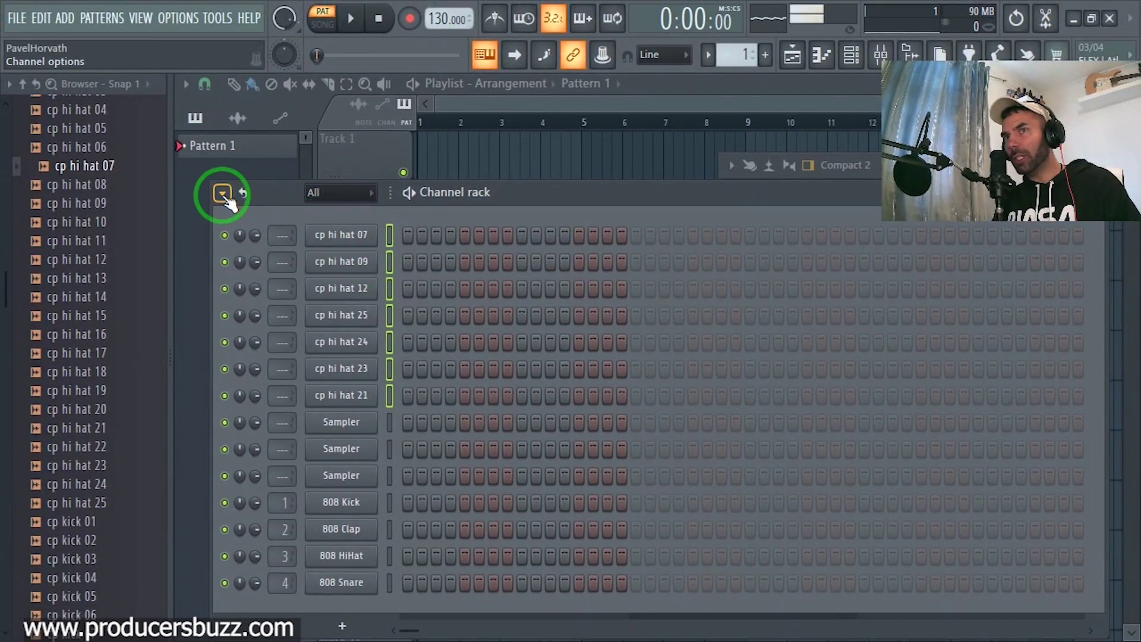
click(276, 284)
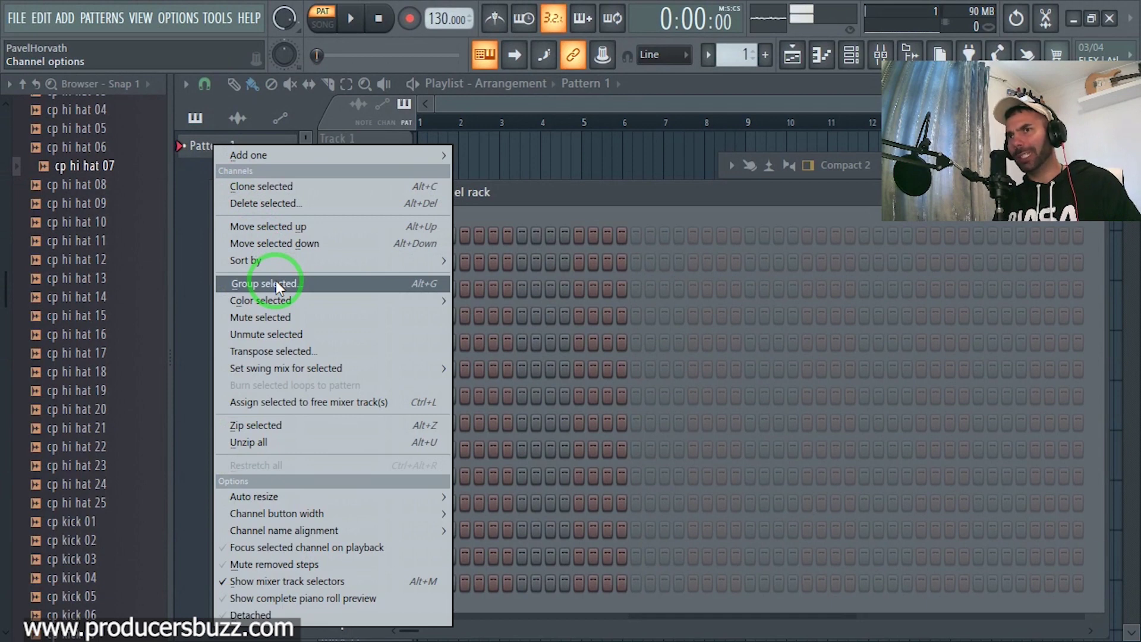
click(276, 280)
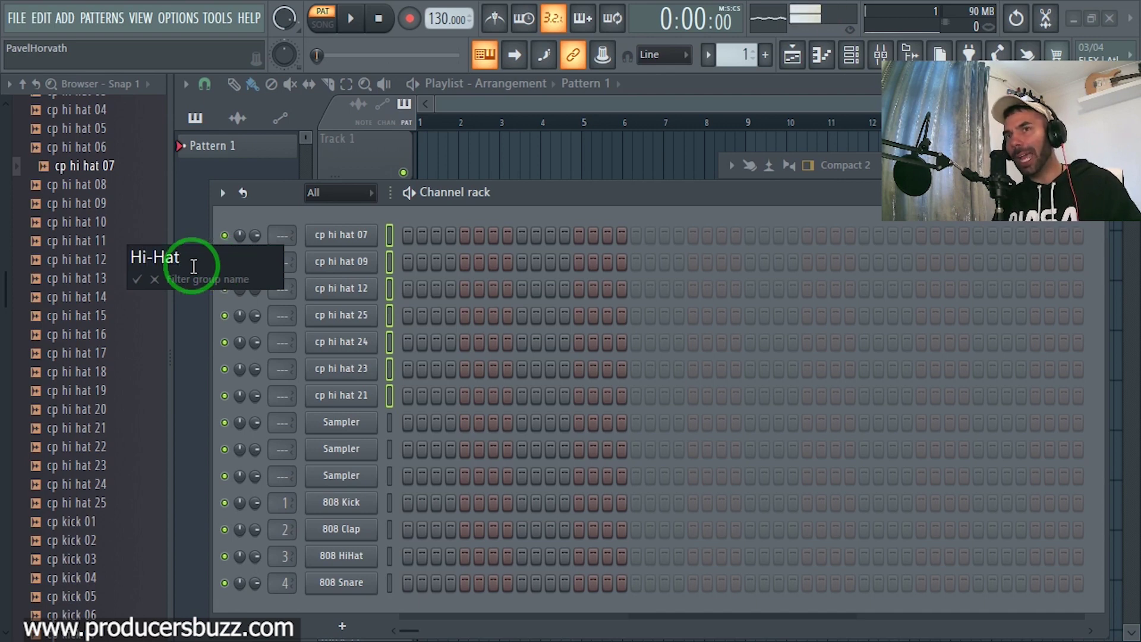
click(136, 280)
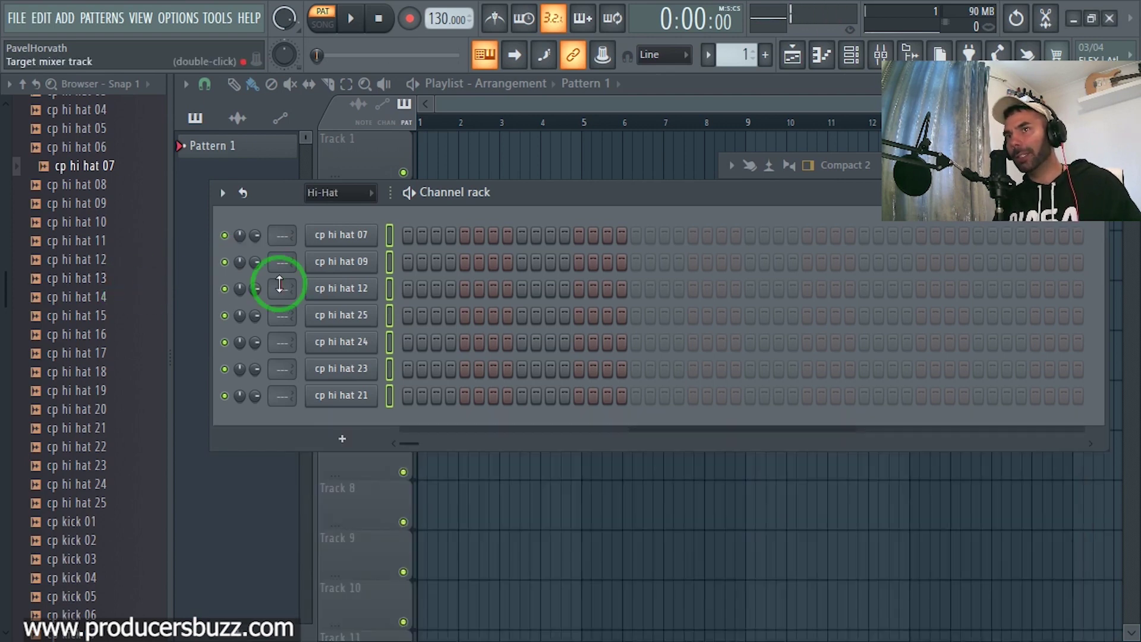
click(355, 191)
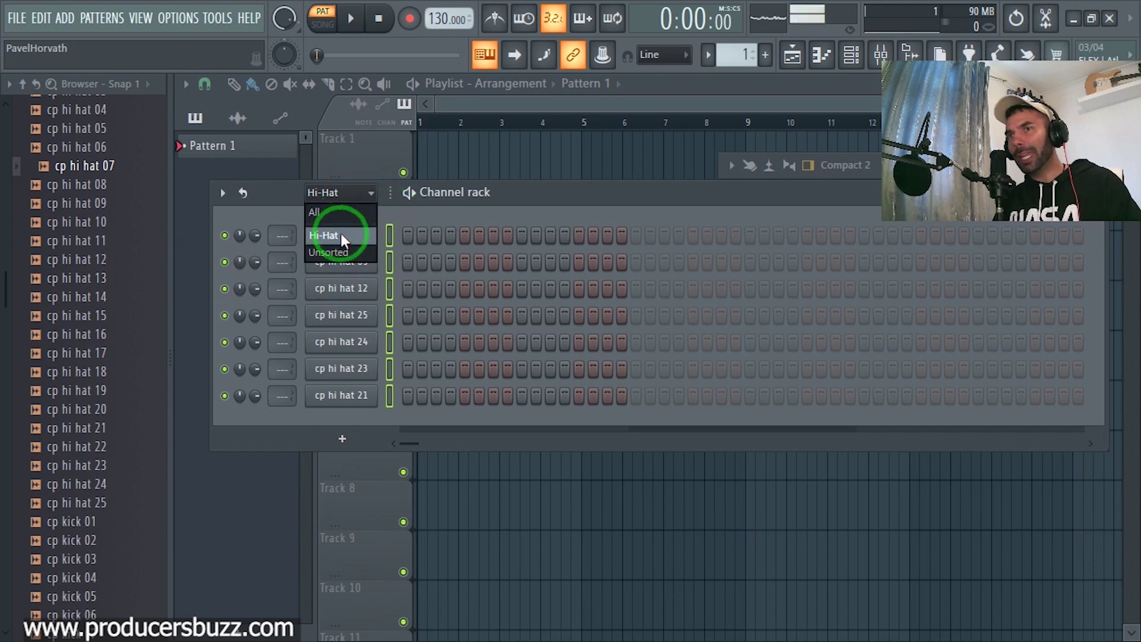
click(332, 214)
click(352, 194)
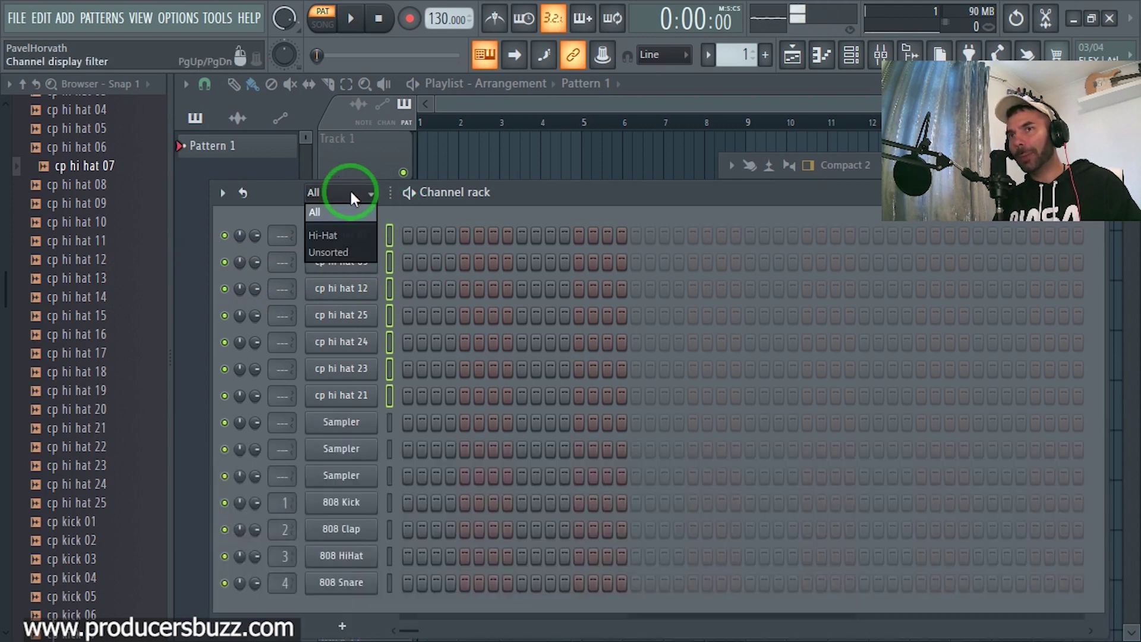
click(333, 212)
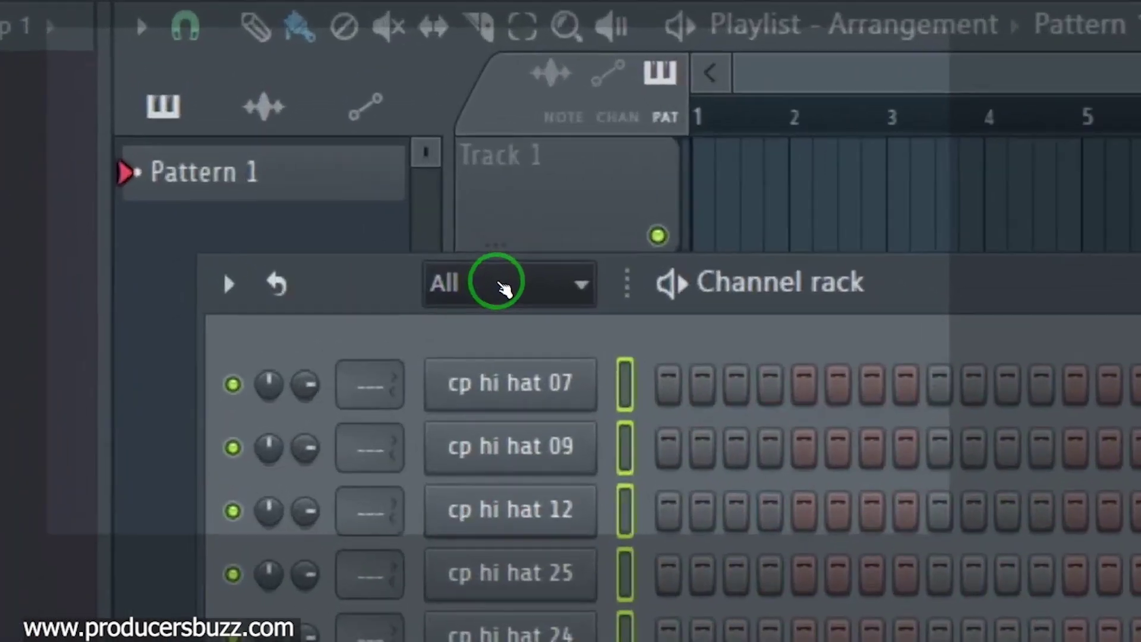
click(339, 195)
click(344, 233)
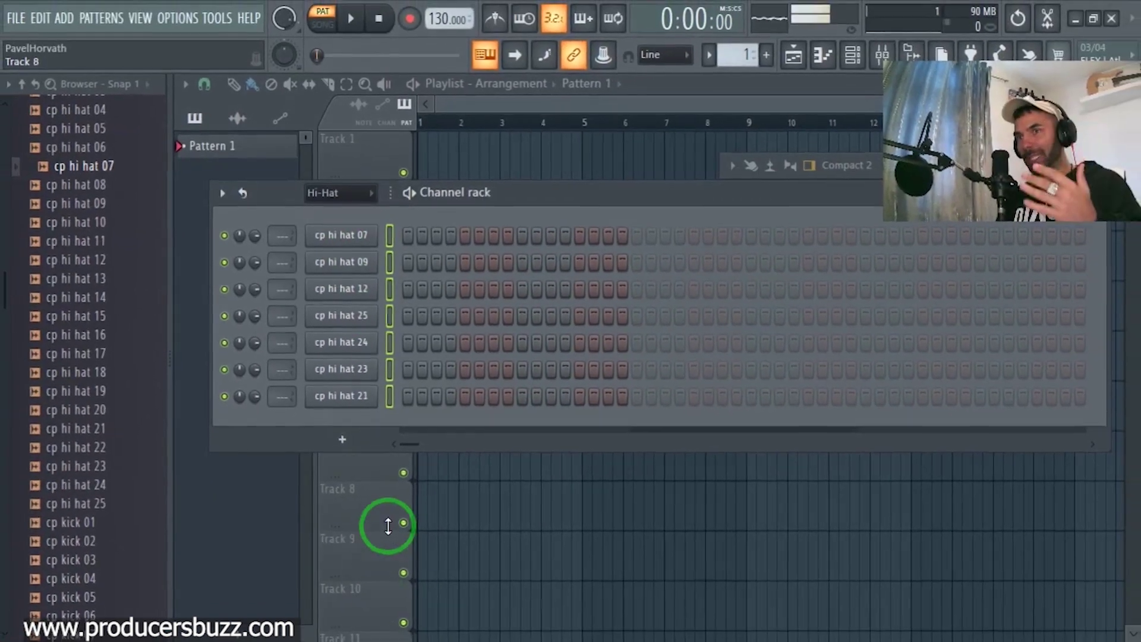
click(361, 195)
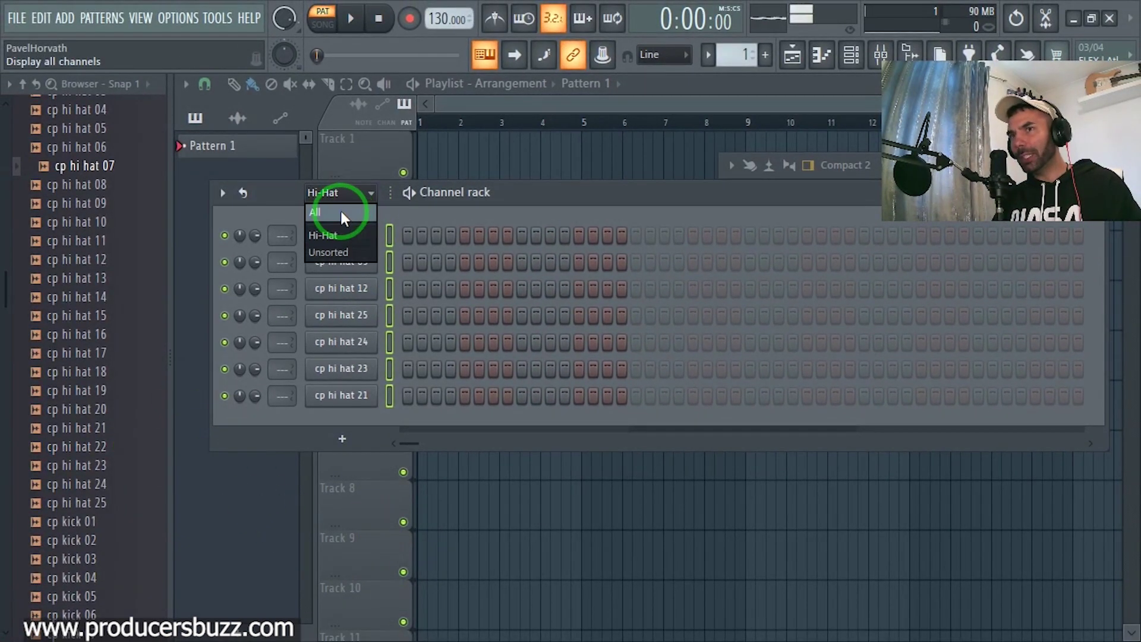
click(340, 212)
click(344, 192)
click(338, 234)
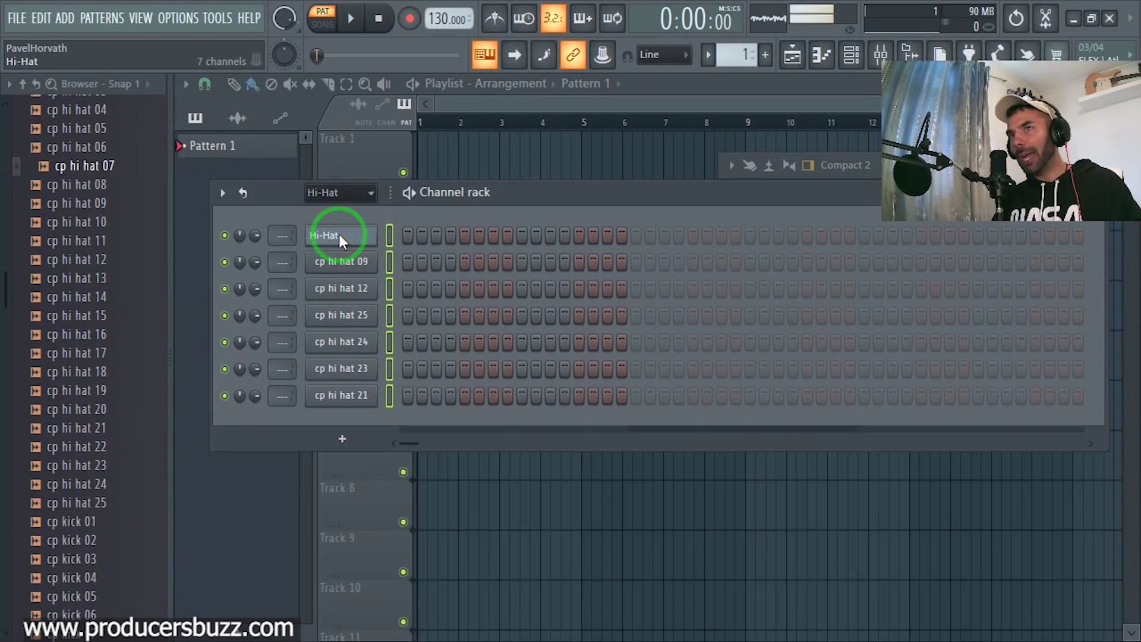
click(388, 243)
click(355, 194)
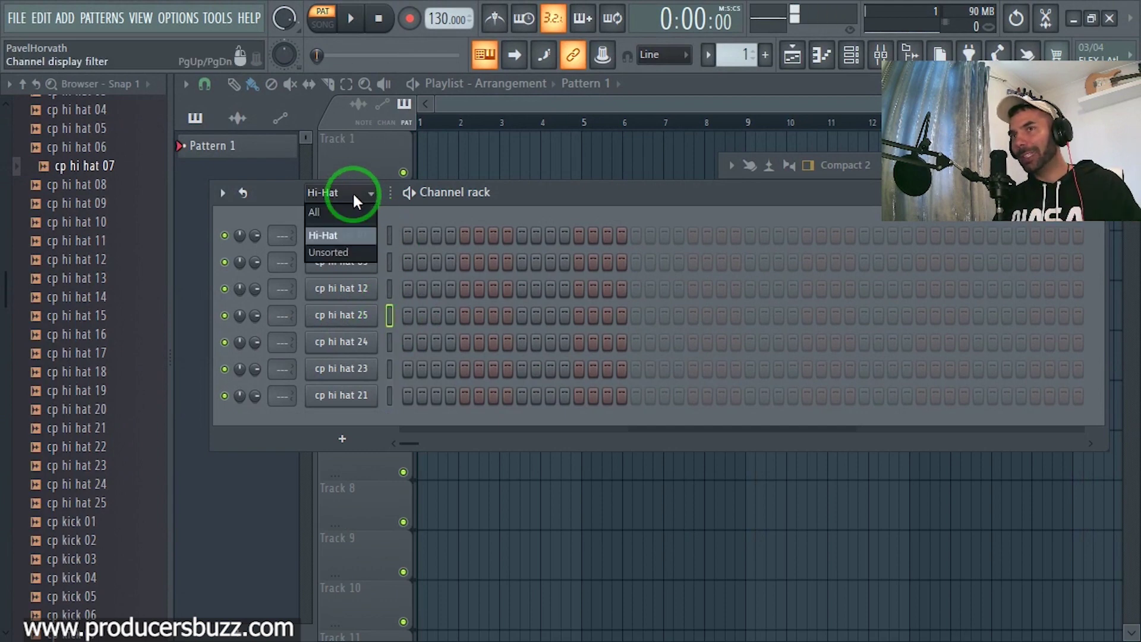
Keep the Hi-Hat filter and start a gradient colour with a blue-violet first colour.
click(369, 192)
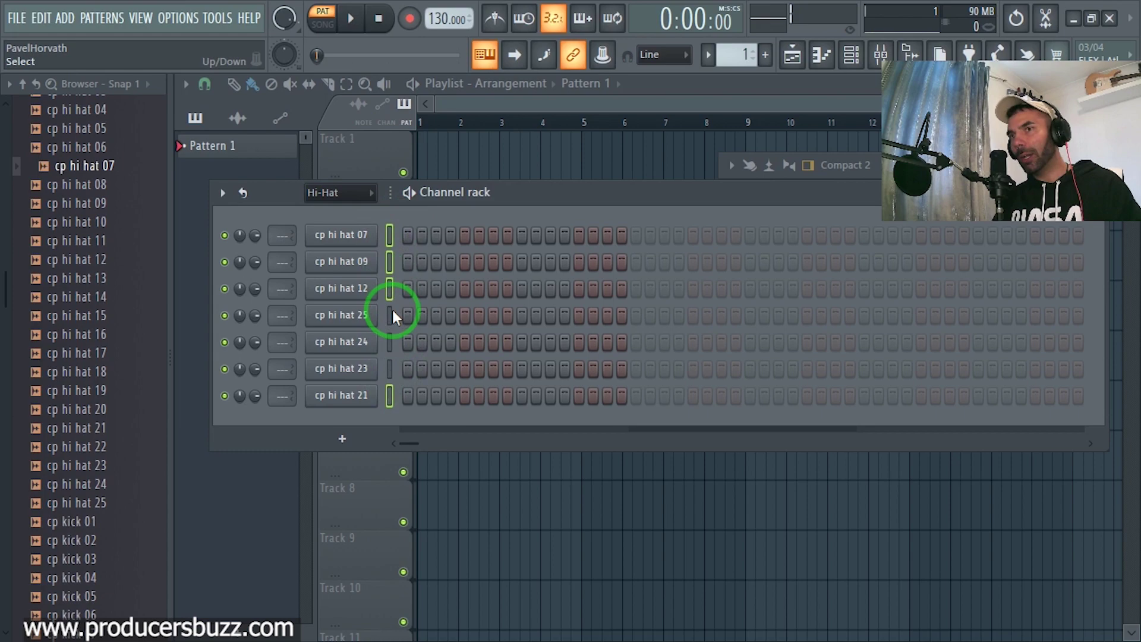
click(221, 193)
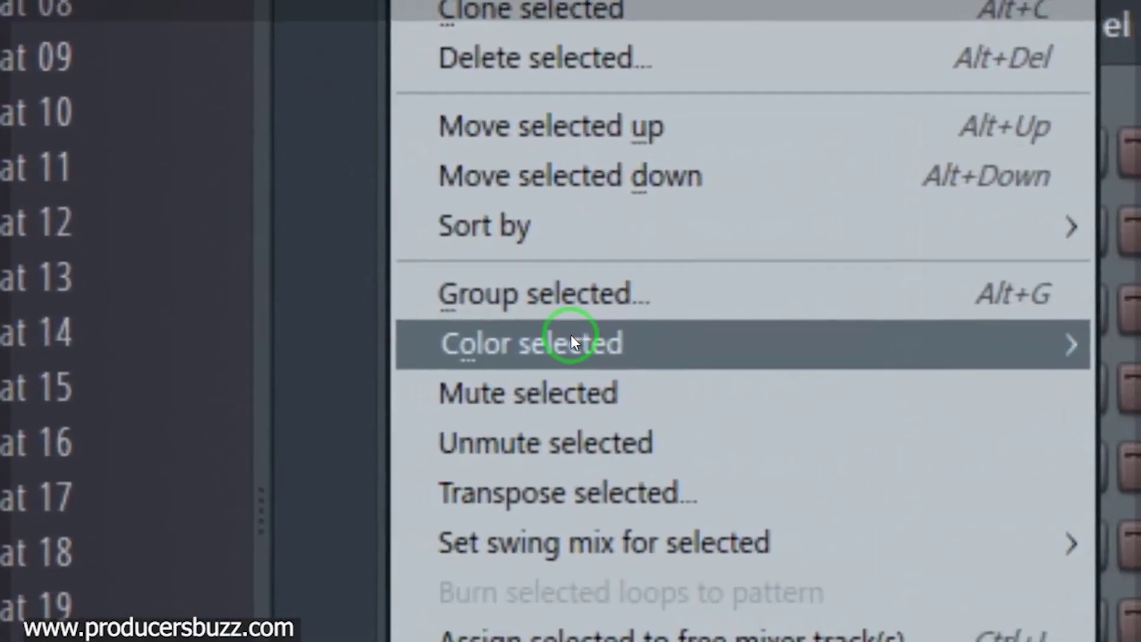
mouse_move(572, 336)
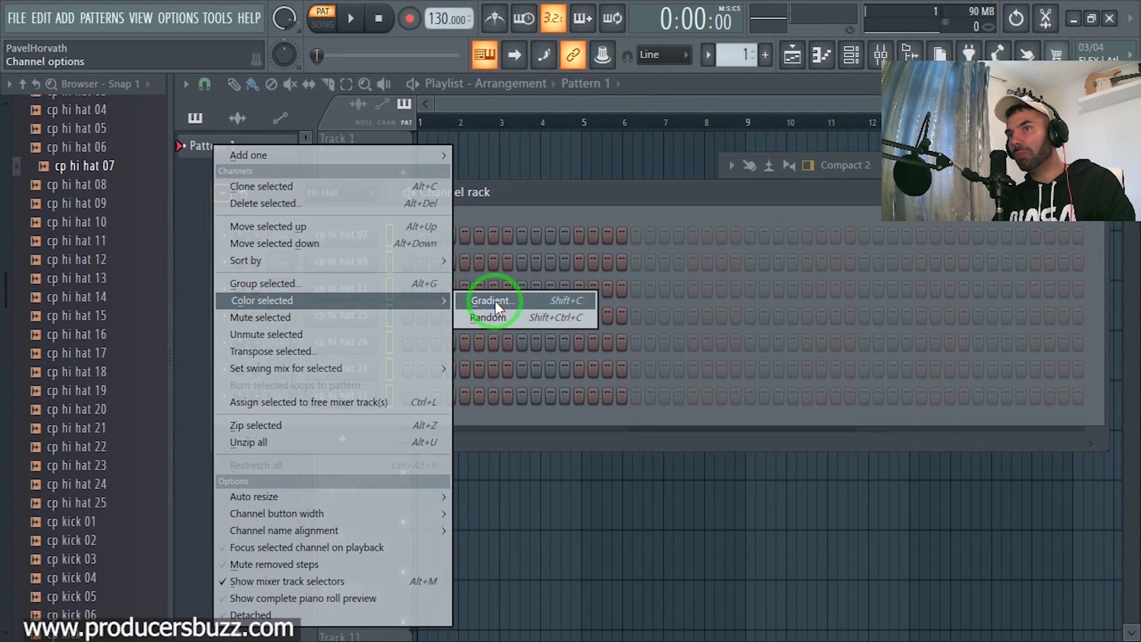
click(495, 300)
drag(680, 169, 496, 138)
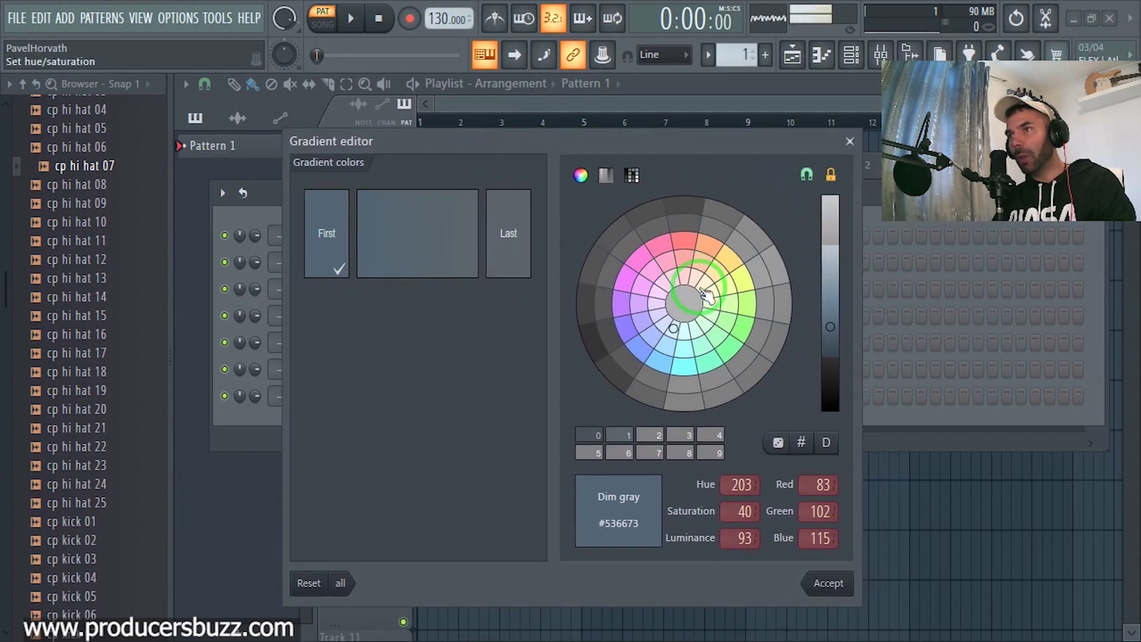
click(654, 272)
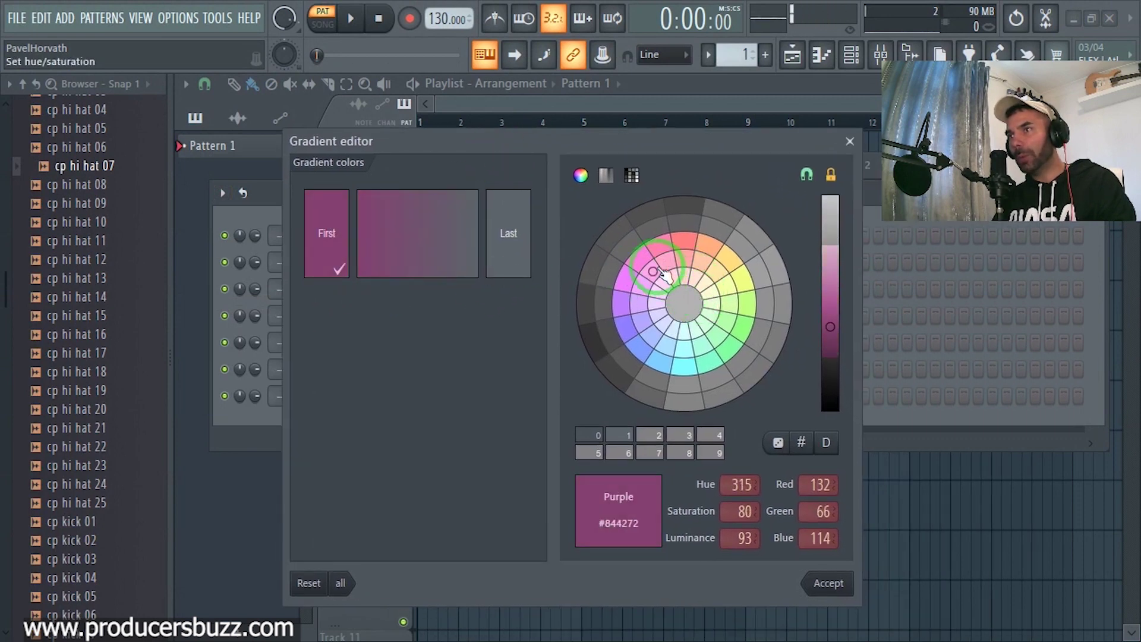
click(618, 315)
Set both gradient stops to midnight blue, darkening the last to luminance 71 (#312672).
click(505, 230)
click(634, 316)
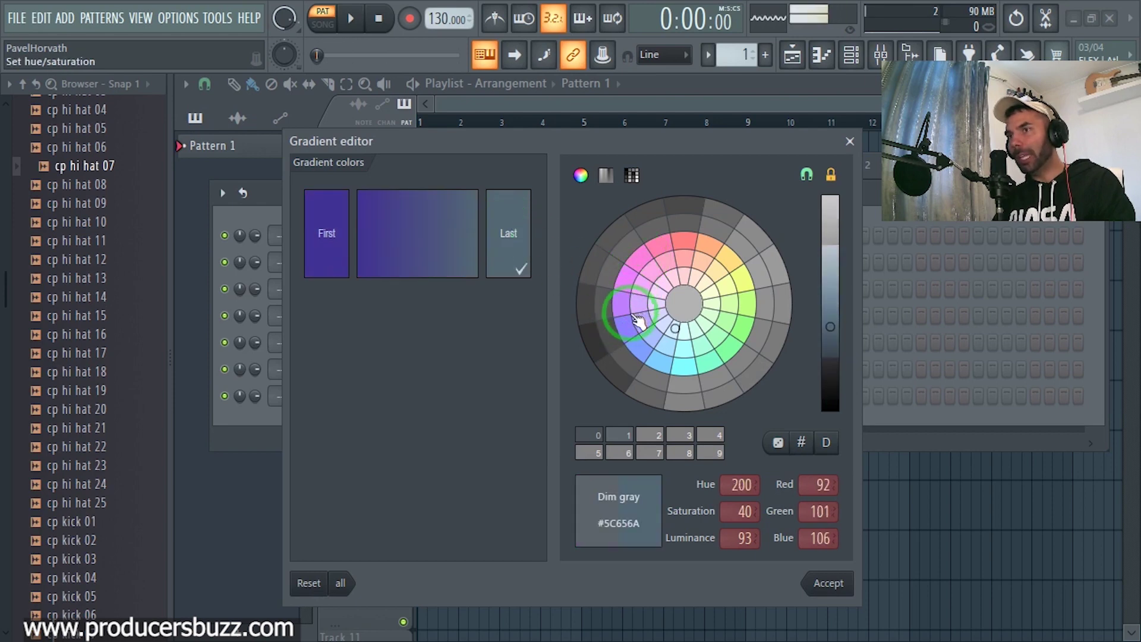
click(617, 337)
click(642, 321)
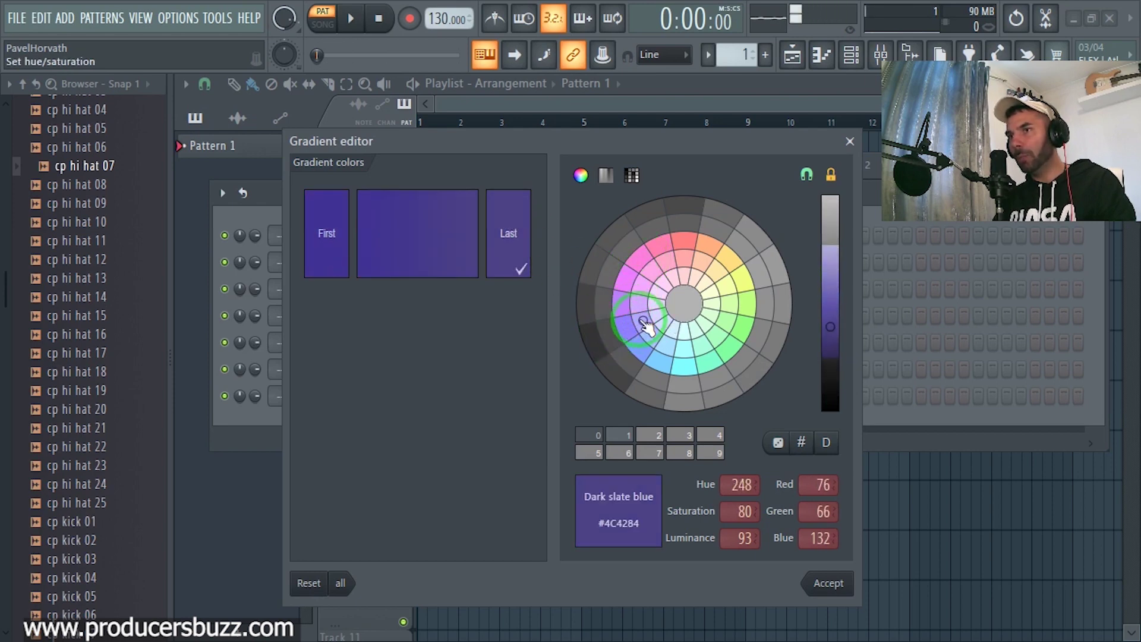
click(360, 244)
click(624, 315)
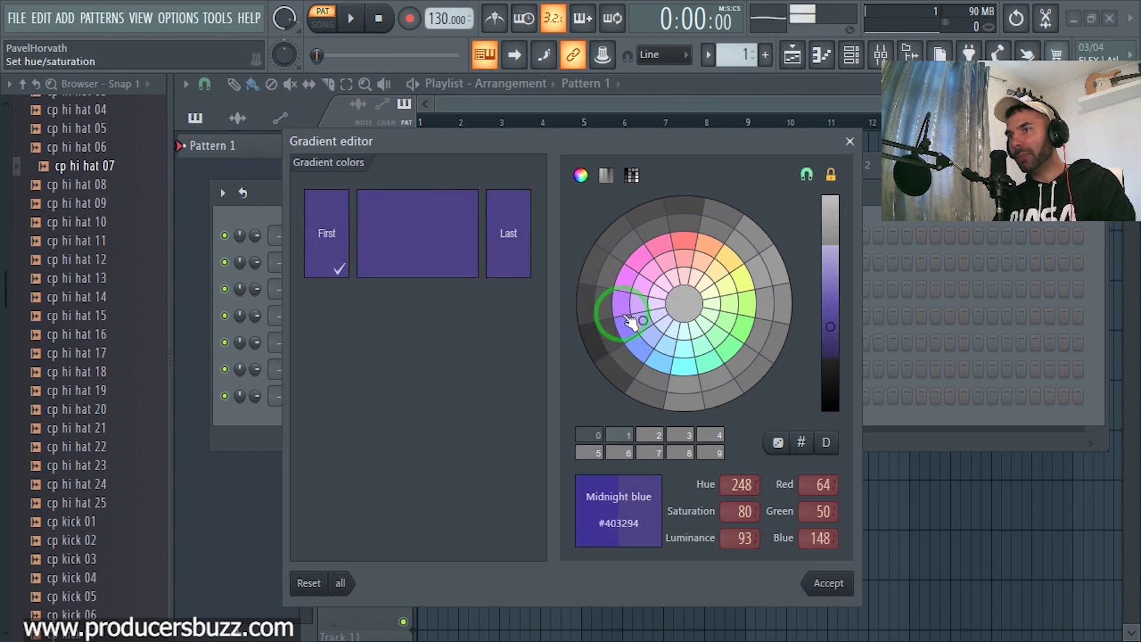
click(554, 270)
click(626, 327)
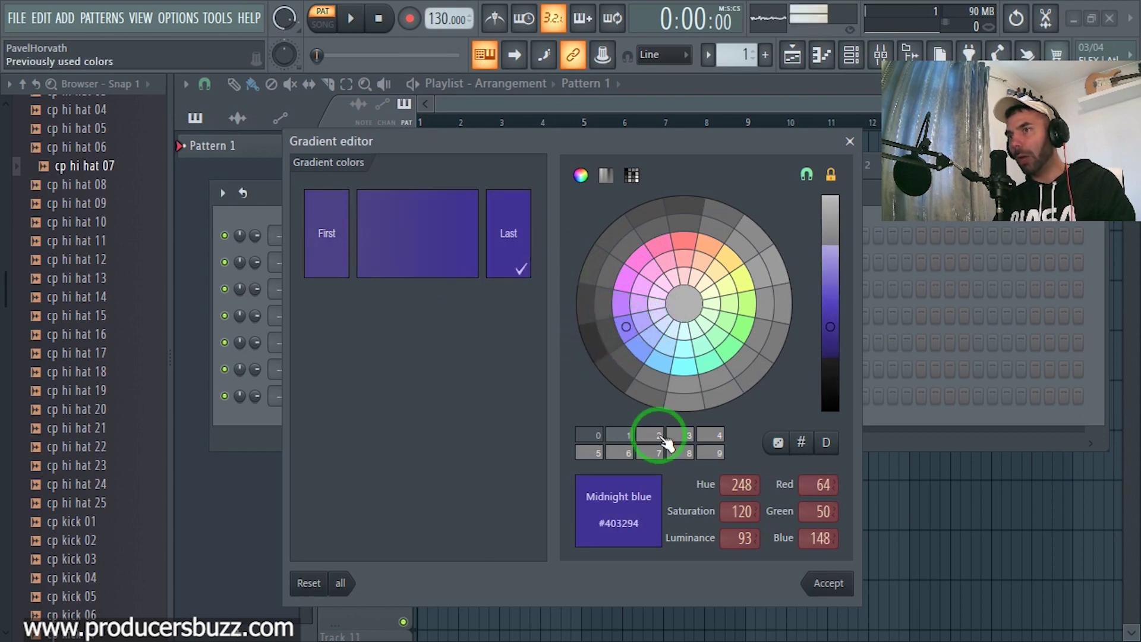
mouse_move(838, 335)
mouse_down()
mouse_move(833, 357)
mouse_move(833, 347)
mouse_up()
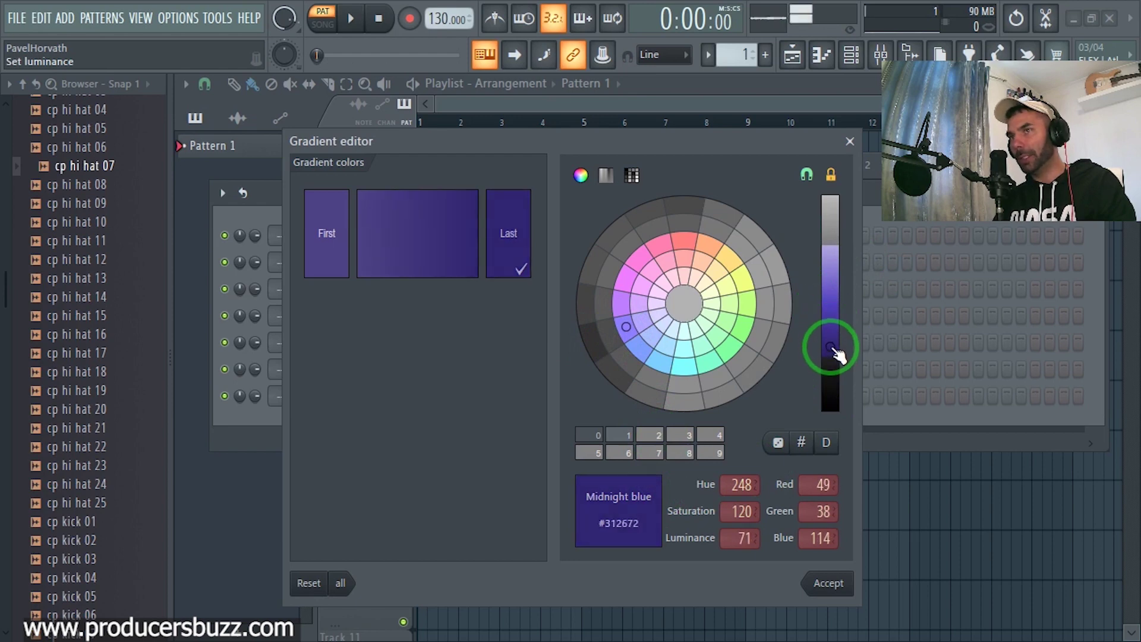
Apply the purple gradient to the hi-hat channels and audition them.
click(839, 585)
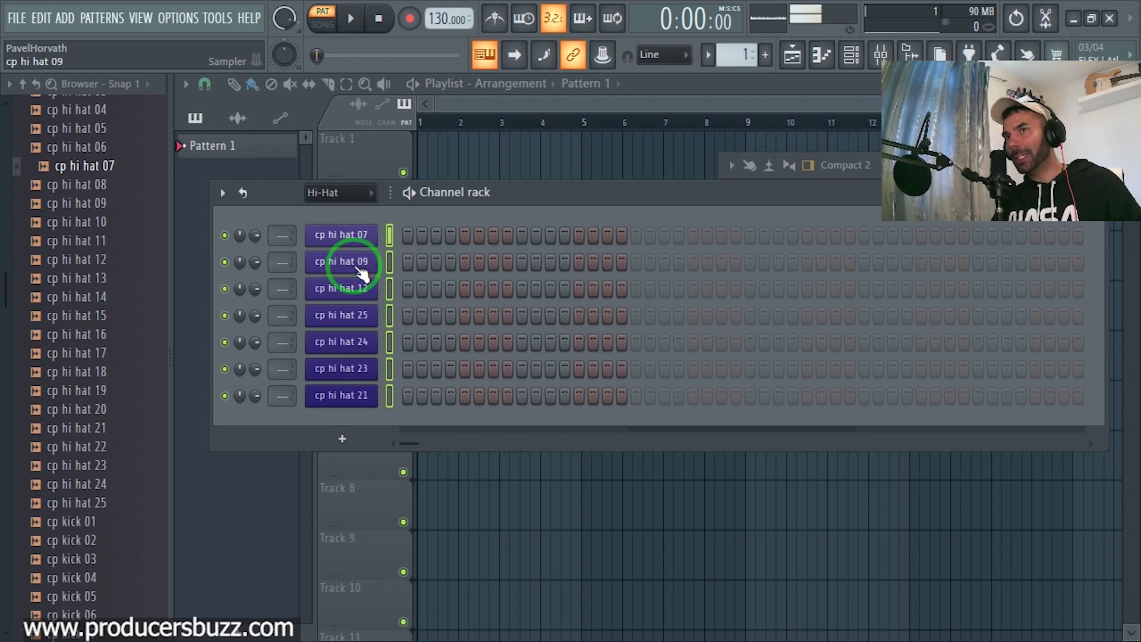
drag(357, 268, 368, 402)
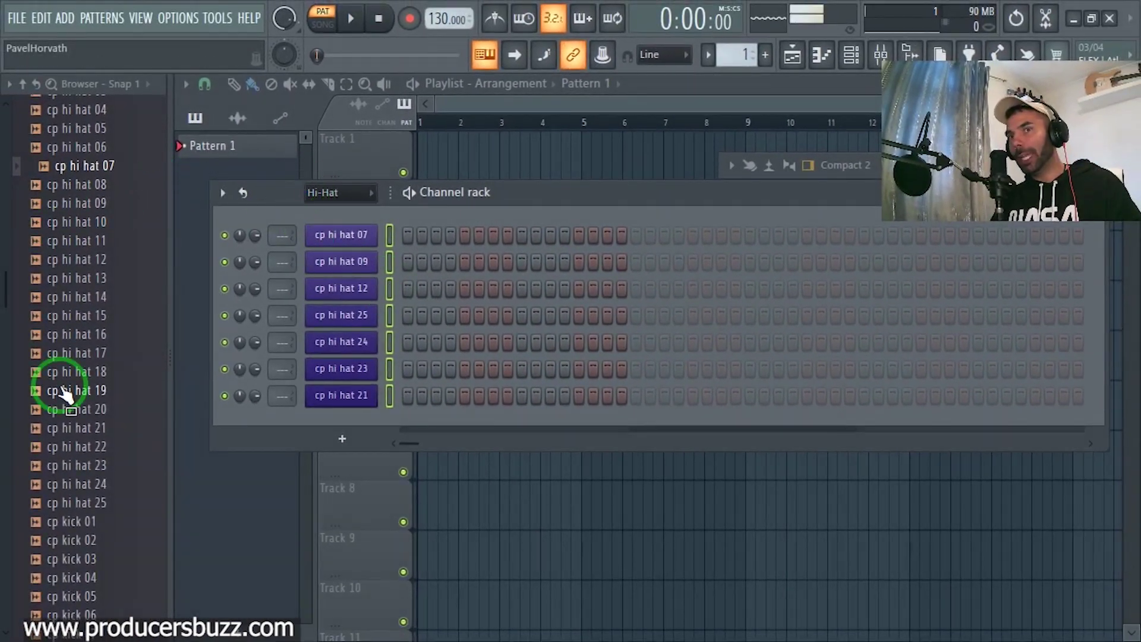
scroll(110, 451, down, 4)
Add cp kick 03, 06, 10, 12 and 13 as new channels.
click(98, 332)
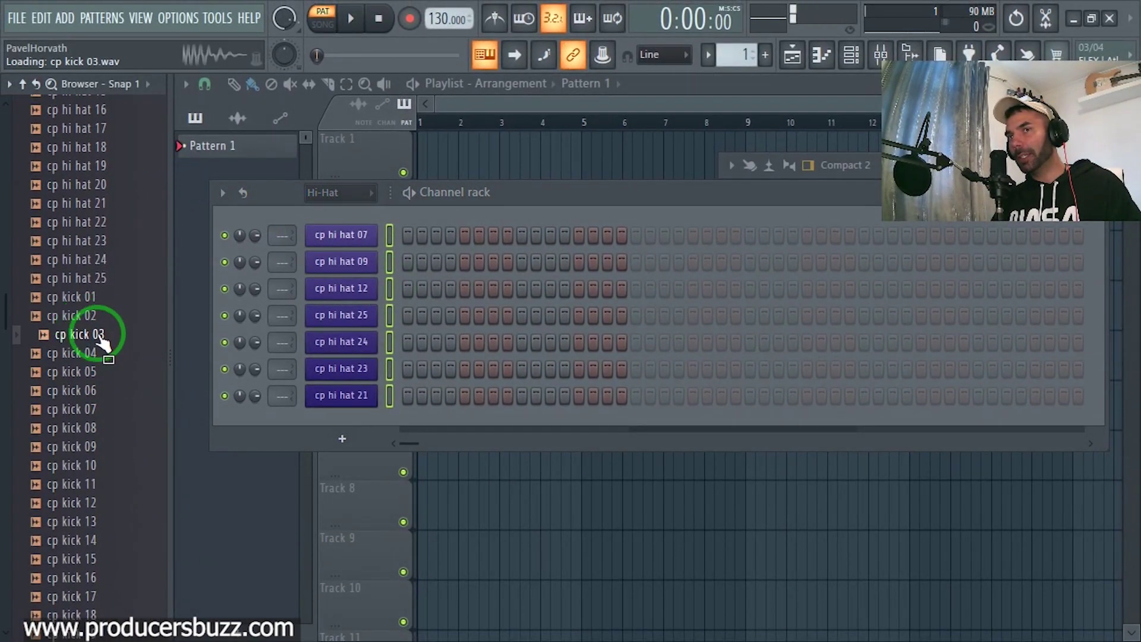
drag(98, 332, 335, 416)
drag(132, 393, 357, 470)
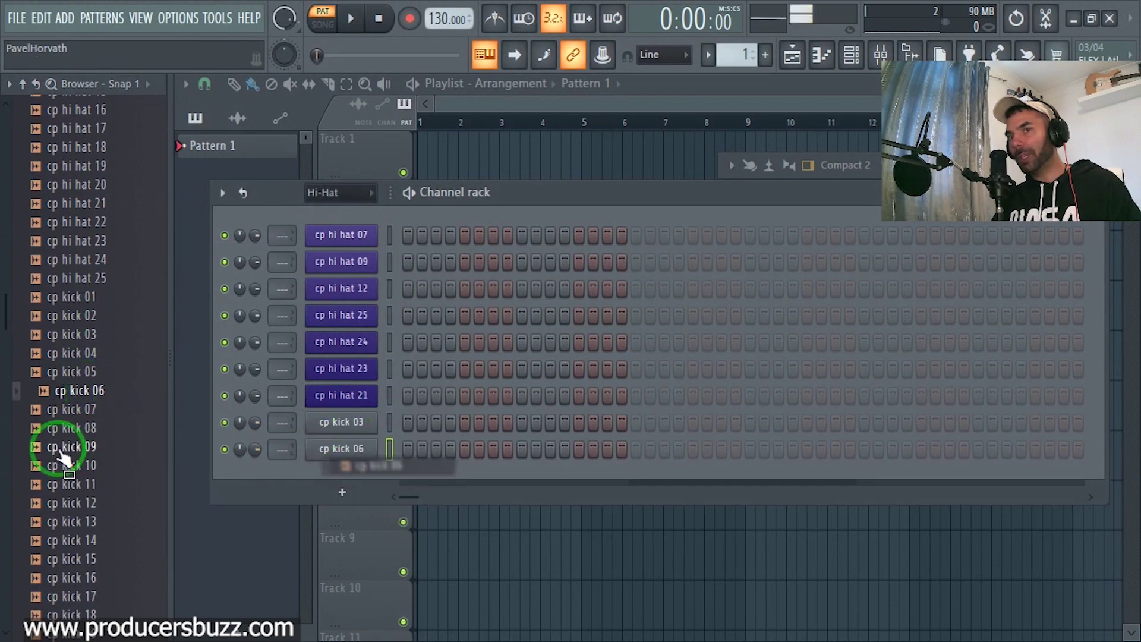
drag(72, 465, 309, 475)
drag(126, 514, 309, 502)
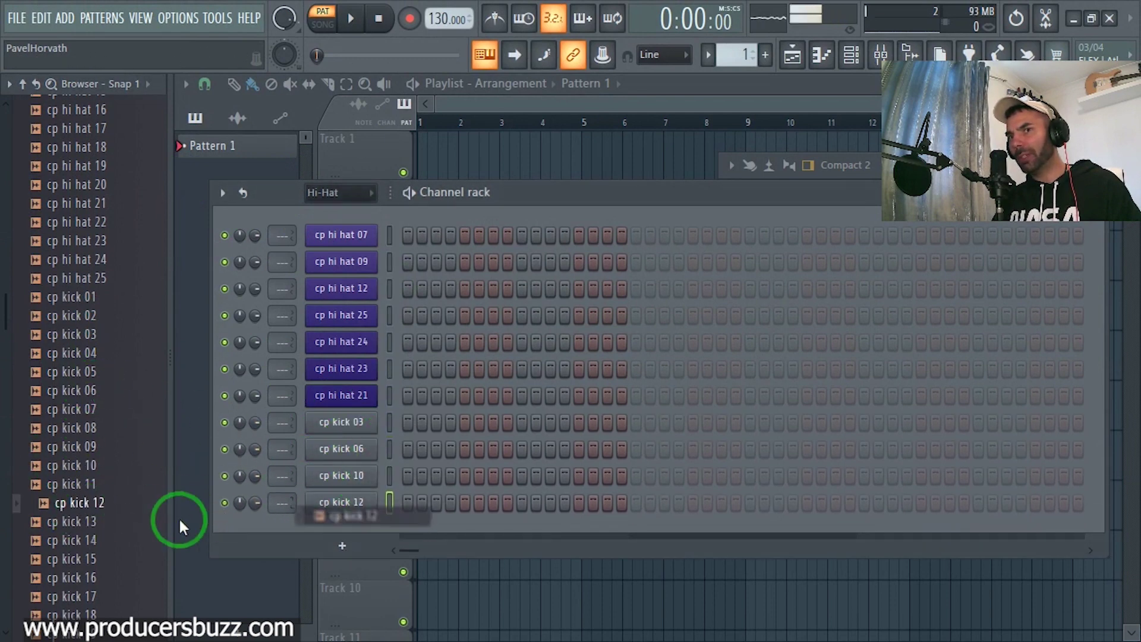
drag(172, 523, 326, 528)
Add cp snr 10, 12, 13 and 15 as new channels.
scroll(128, 404, down, 20)
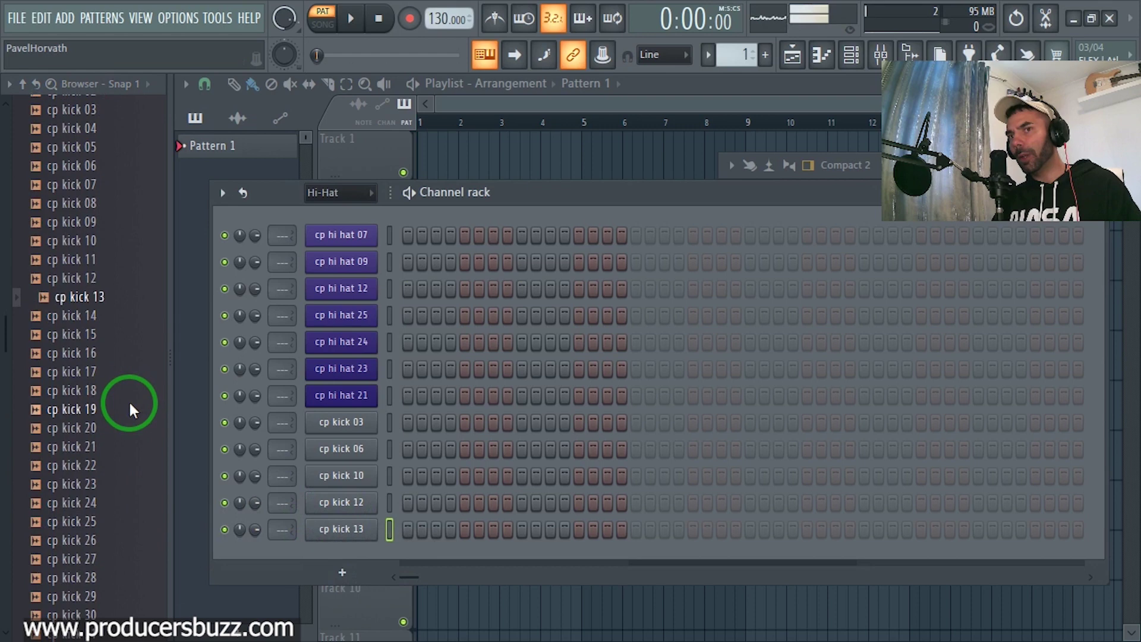
scroll(130, 403, up, 6)
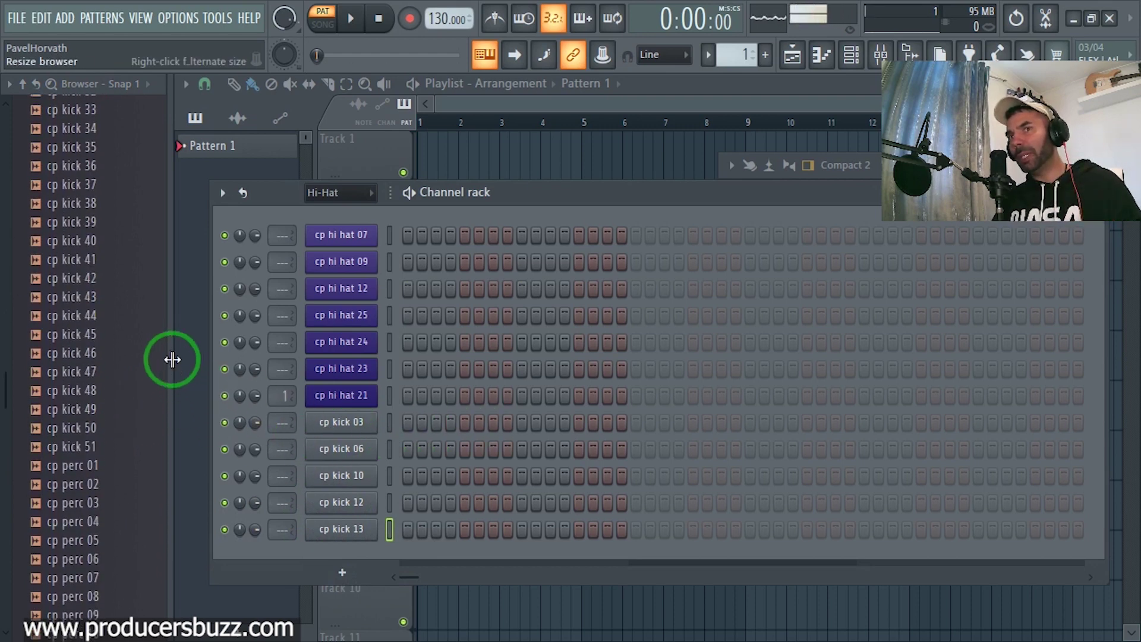
scroll(140, 386, up, 14)
scroll(140, 386, down, 10)
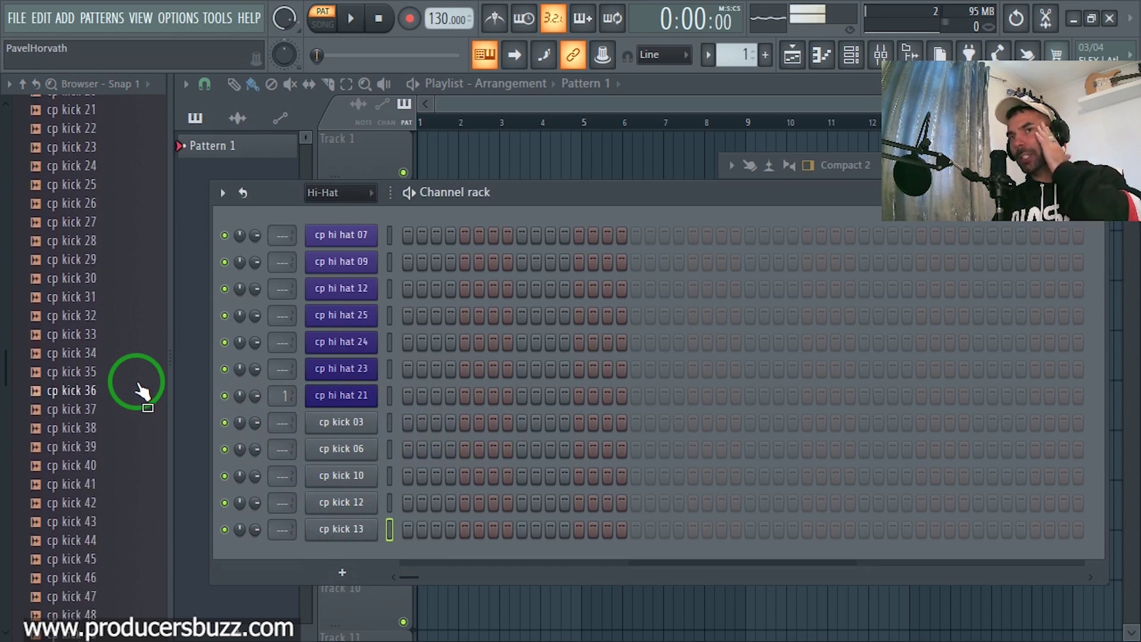
scroll(140, 392, down, 20)
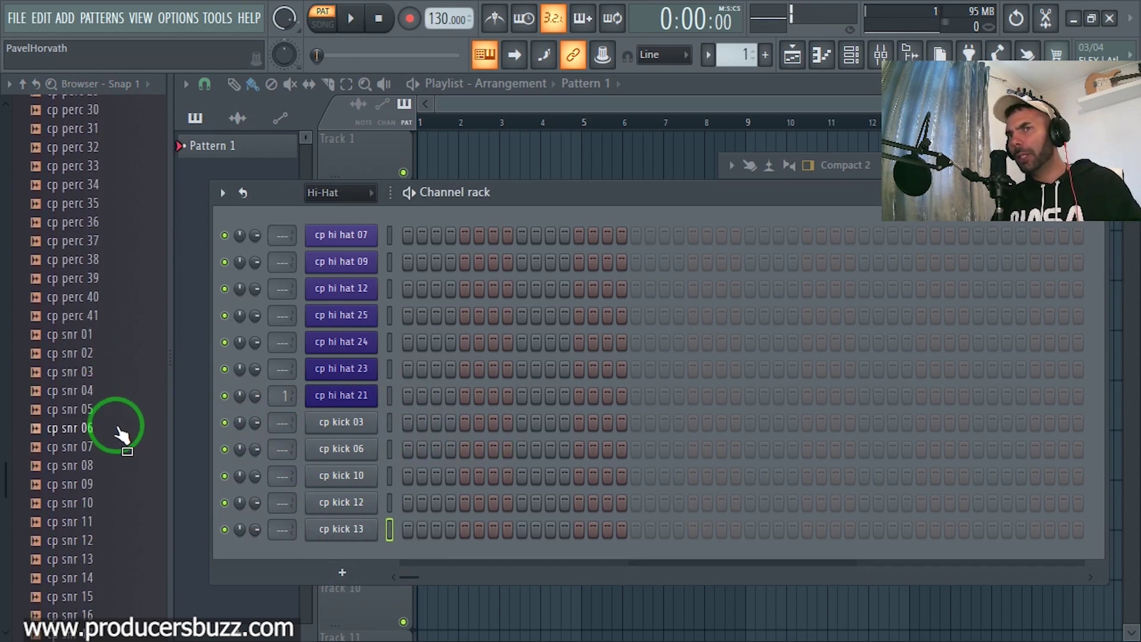
drag(94, 503, 331, 555)
drag(75, 540, 330, 570)
drag(86, 565, 344, 594)
drag(95, 597, 331, 603)
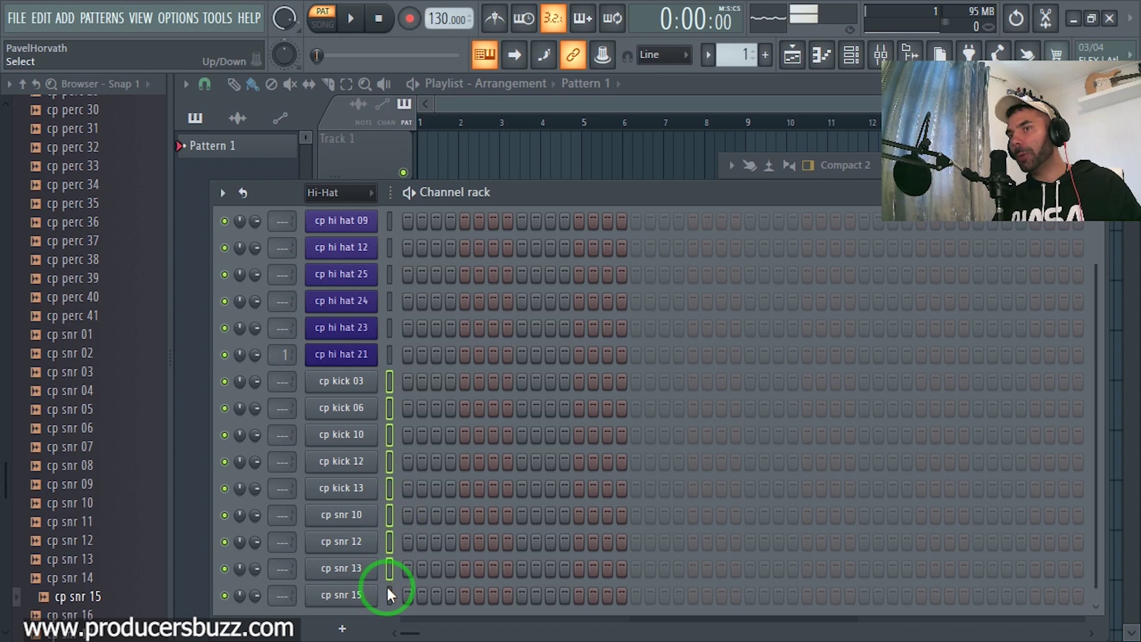
Select the five kick and four snare channels.
click(389, 381)
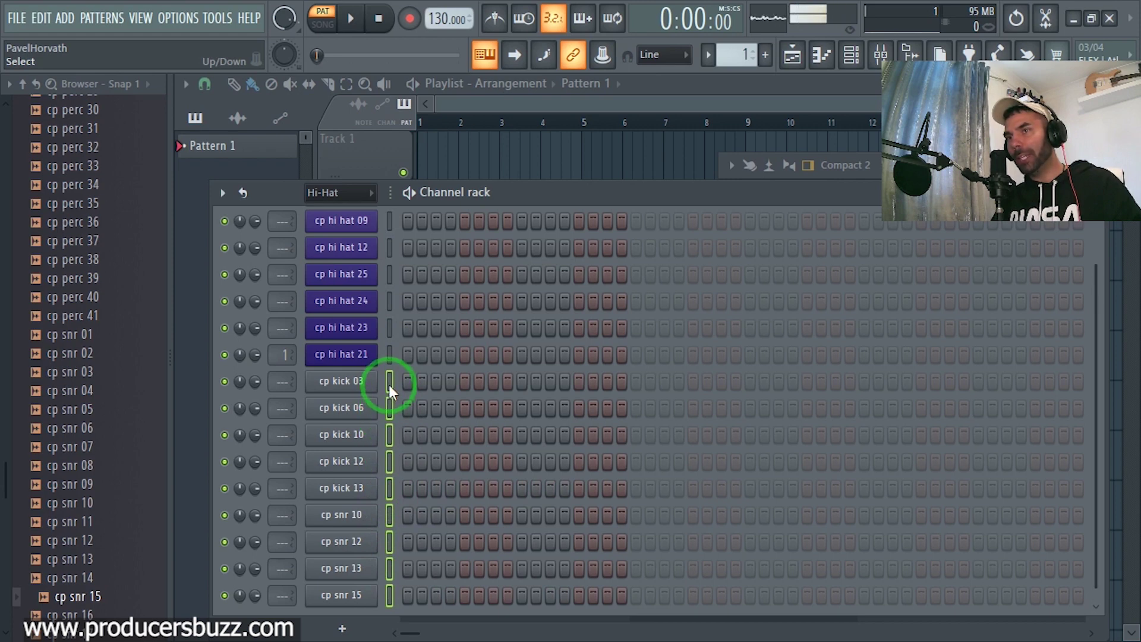
drag(389, 384, 391, 601)
click(391, 387)
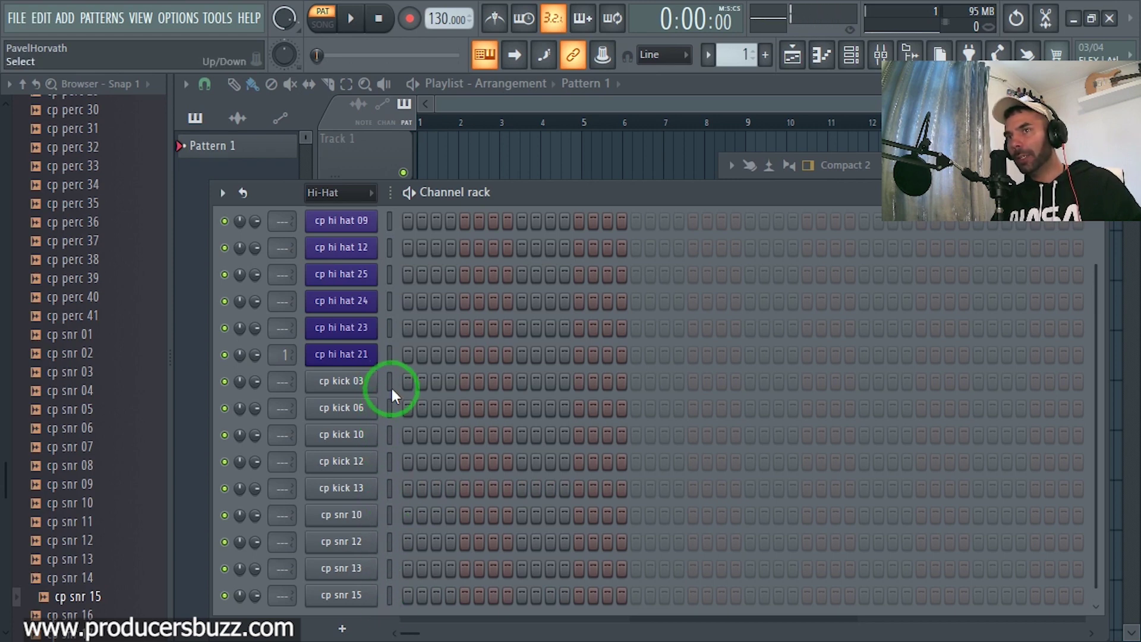
drag(389, 379, 389, 536)
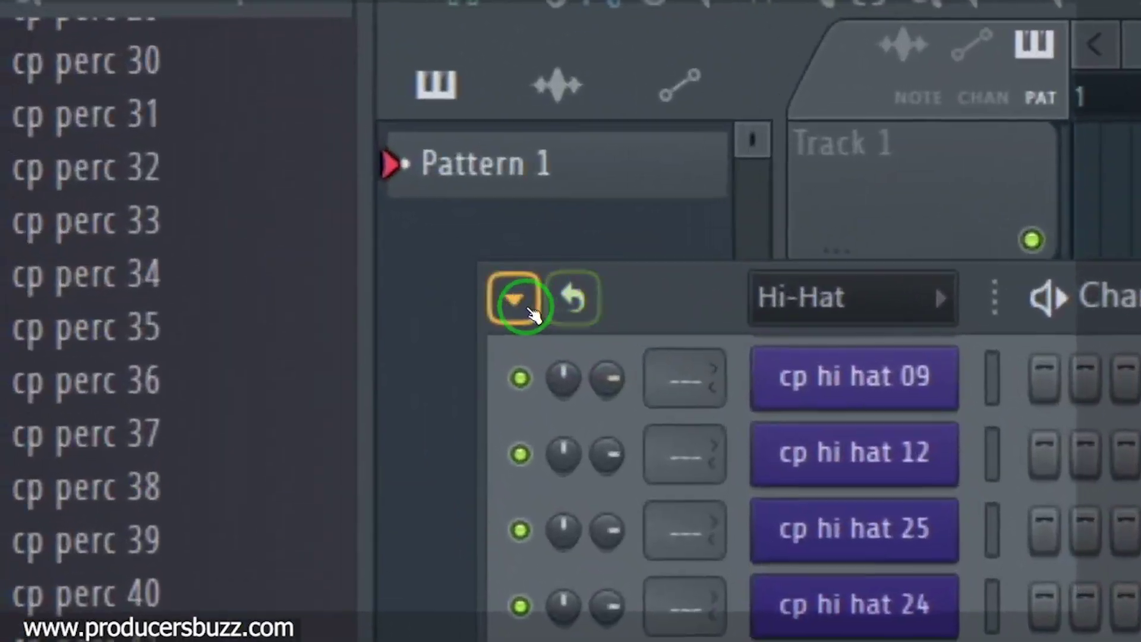
Group the selected channels into a filter group named 'Kicks & Snarees'.
click(222, 188)
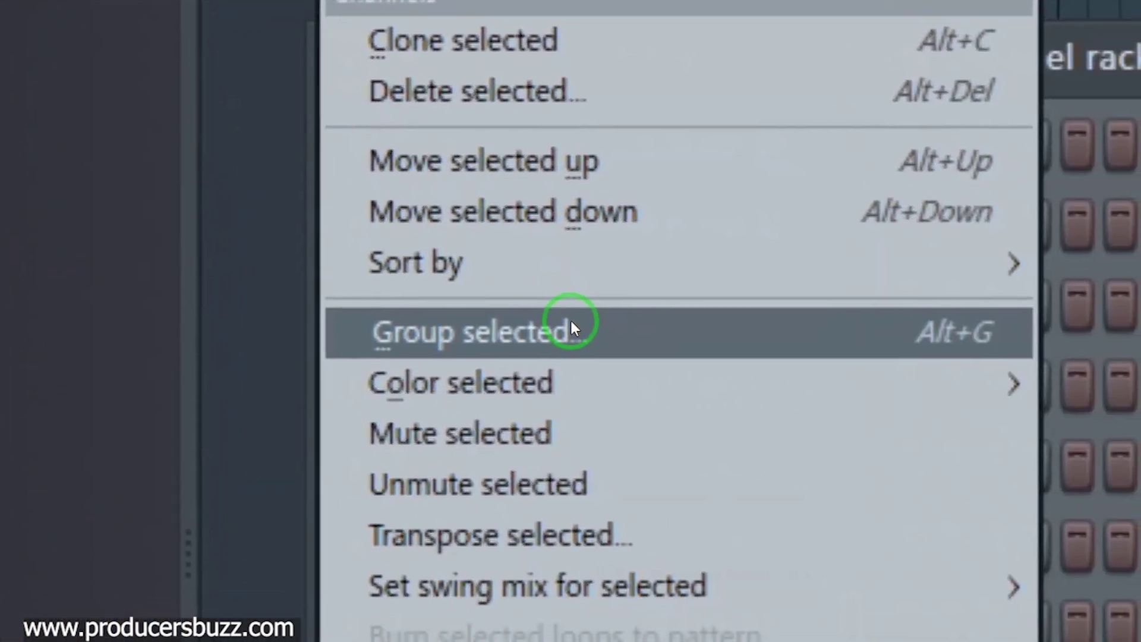
click(773, 583)
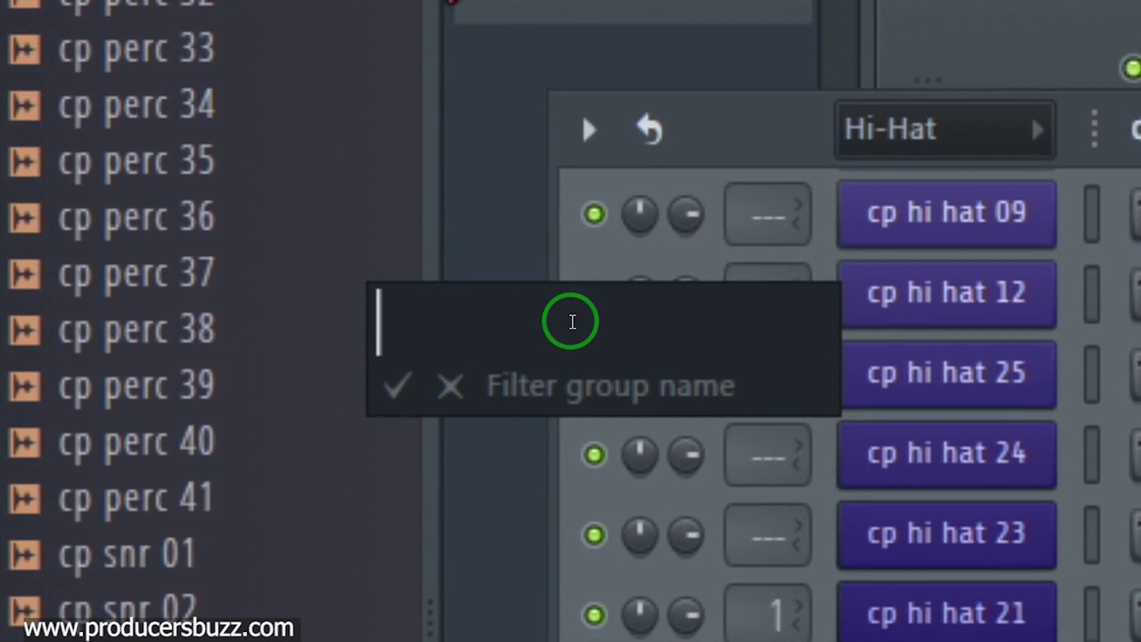
text(K)
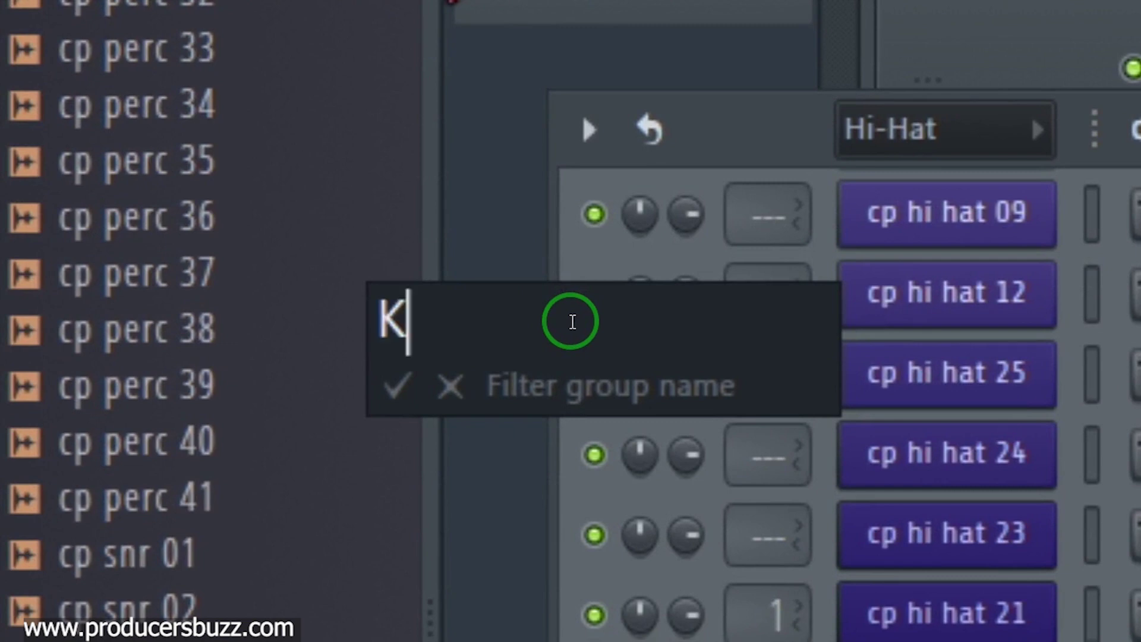
text(icks 7 Snarees)
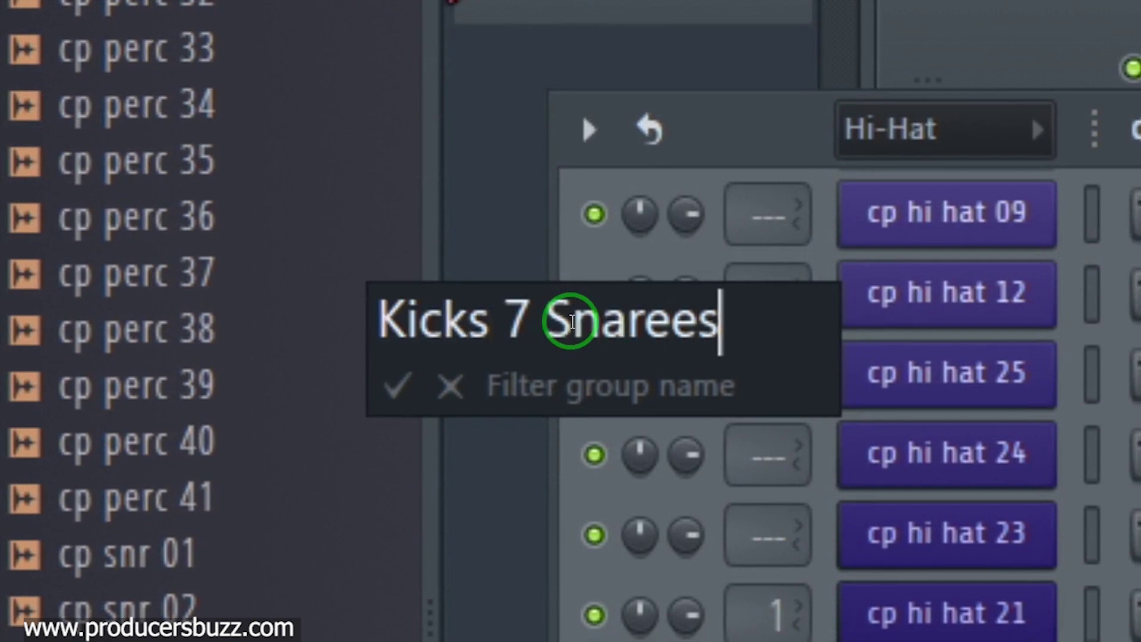
key(Left)
key(Left)
key(Left)
key(Left)
key(Left)
key(Left)
key(Left)
key(Left)
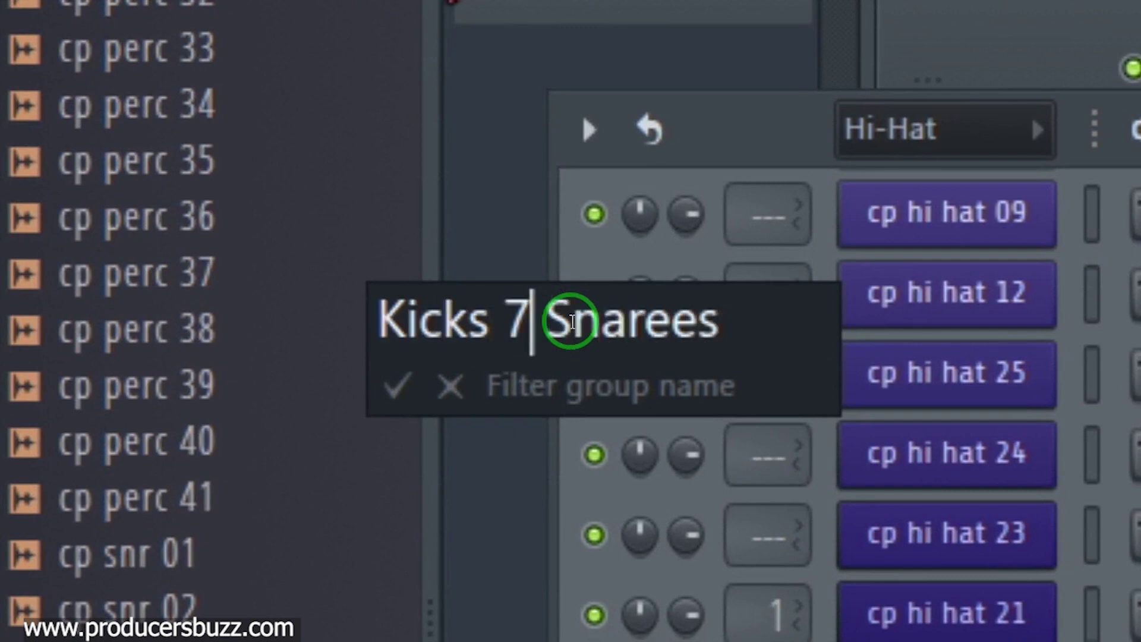
key(BackSpace)
text(&)
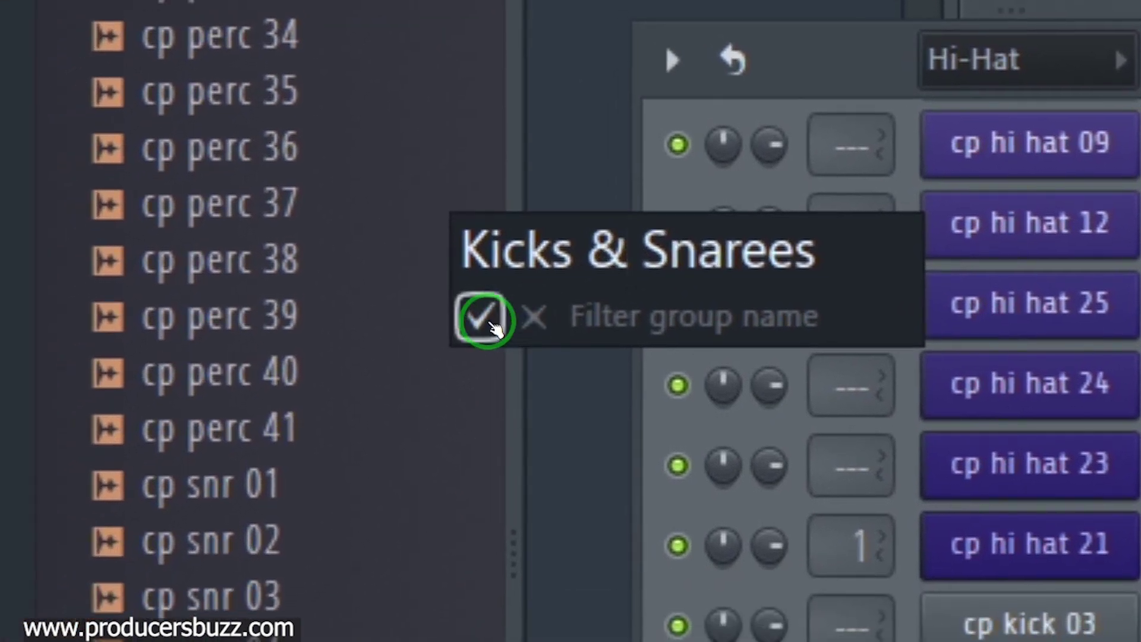
click(398, 387)
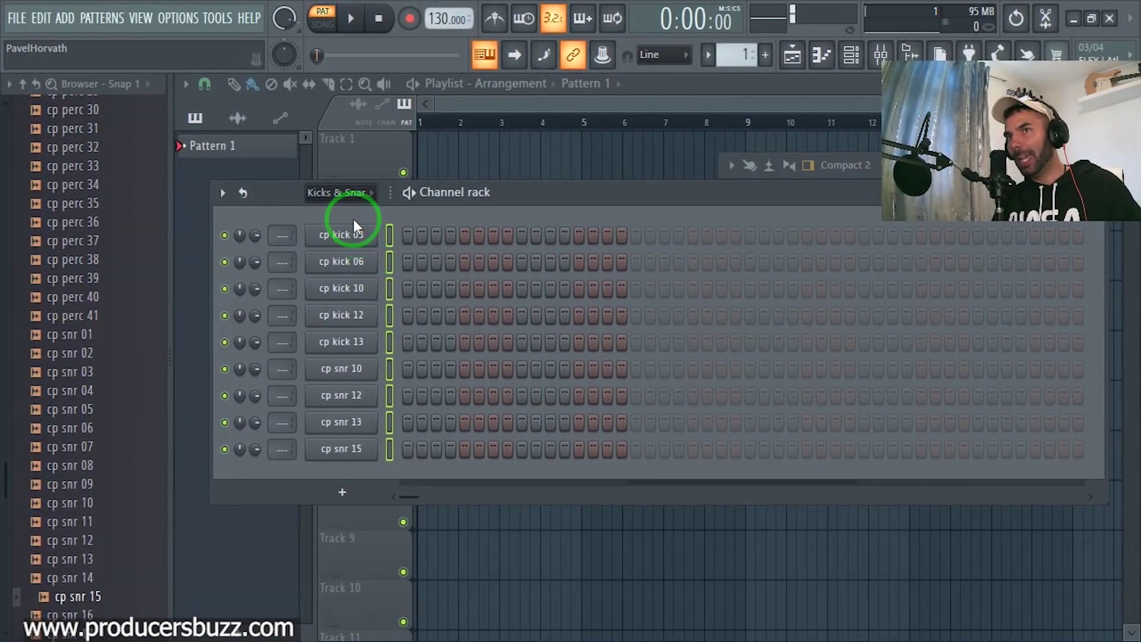
Apply a gradient colour from magenta to rosy brown to the kick and snare channels.
click(223, 192)
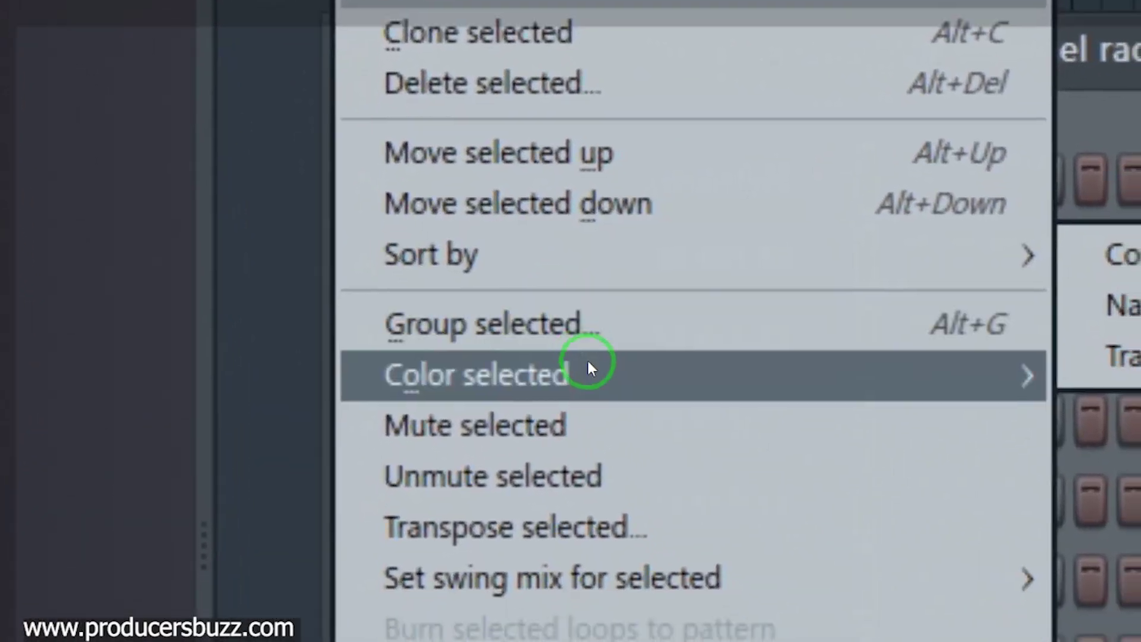
mouse_move(298, 301)
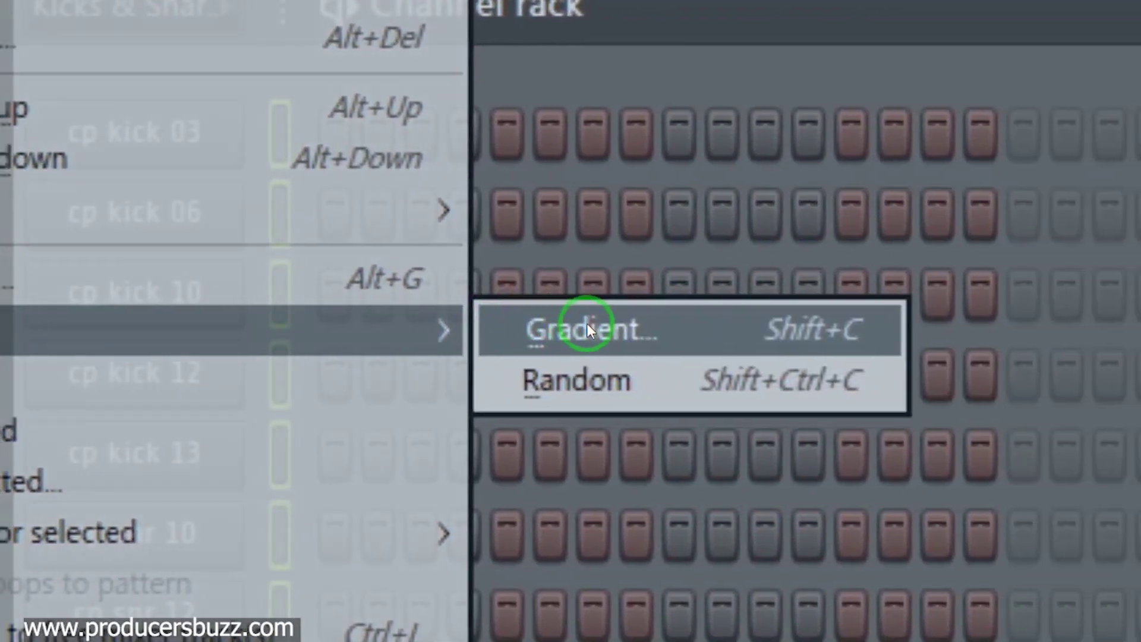
click(1111, 327)
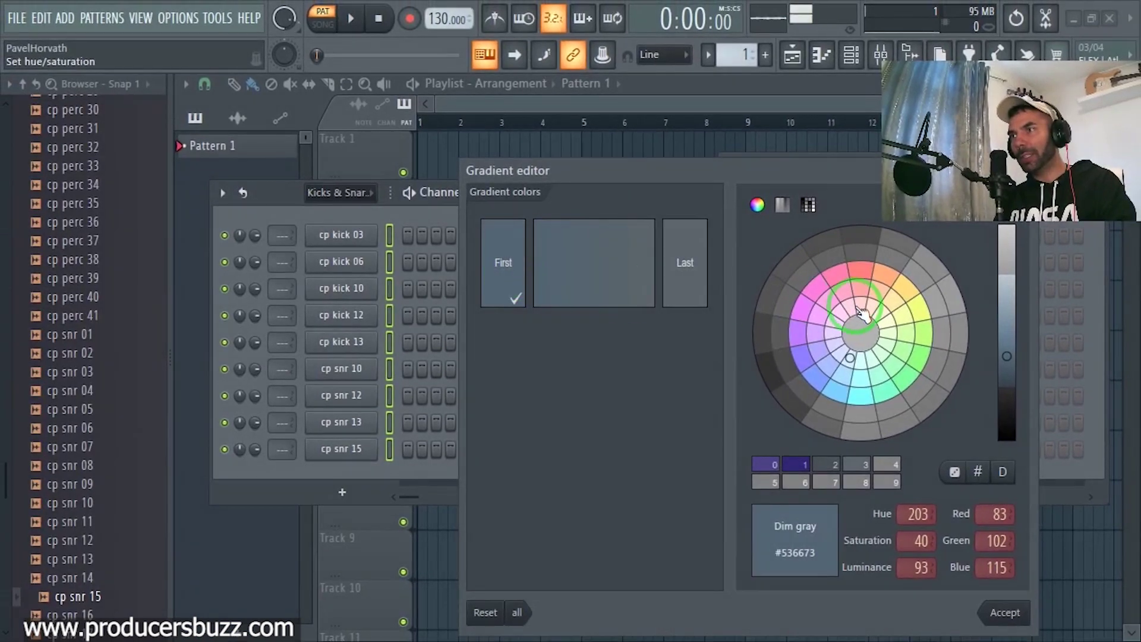
click(826, 297)
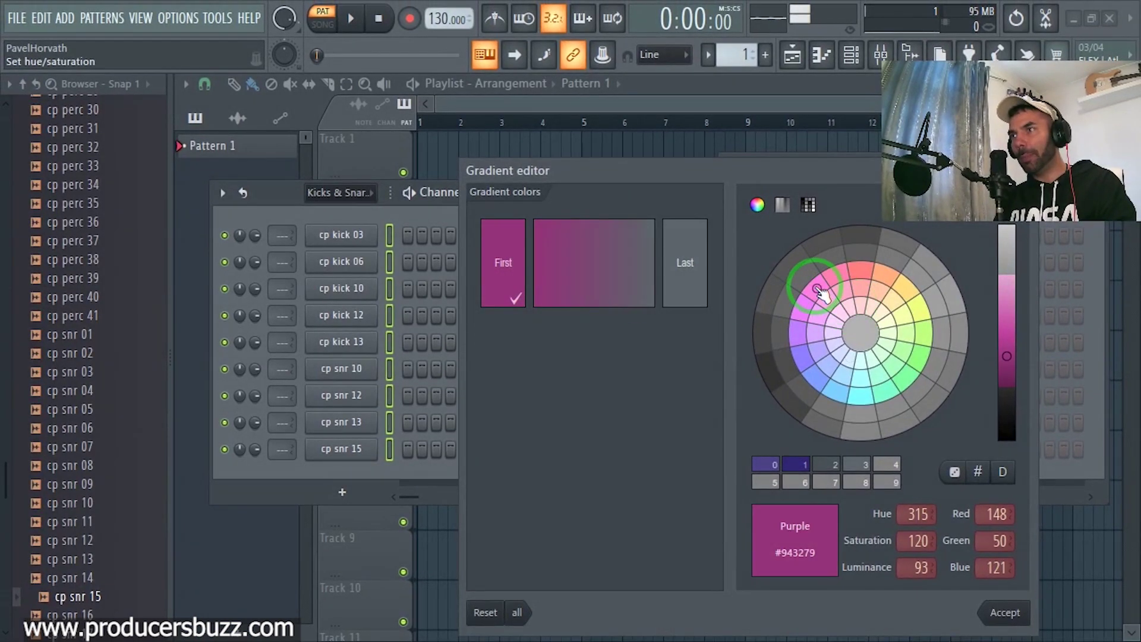
click(683, 267)
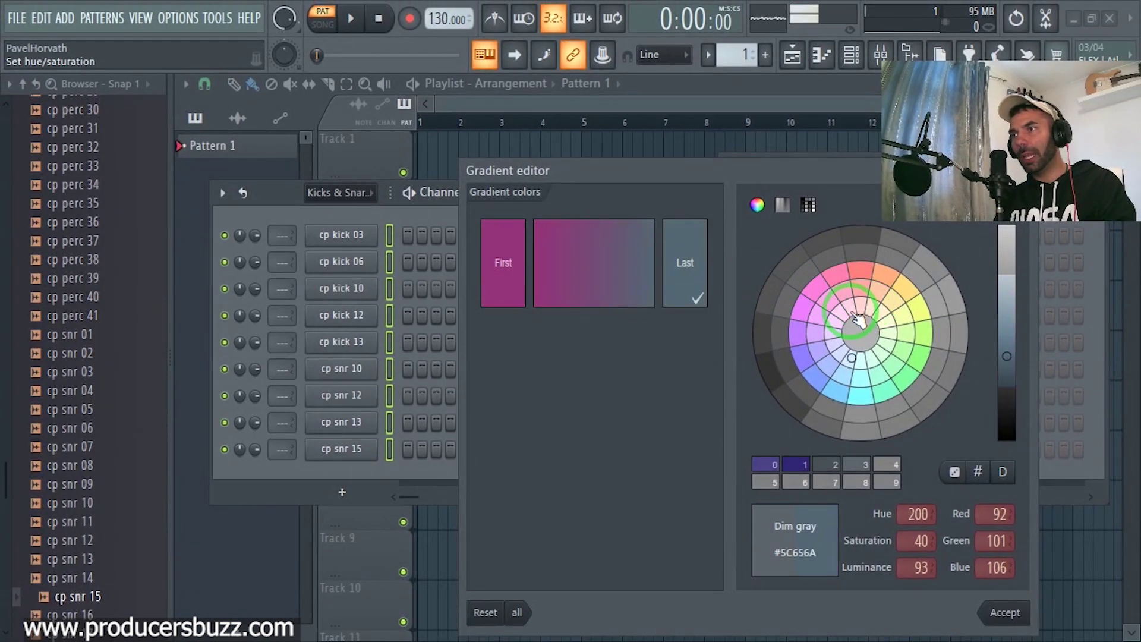
click(890, 297)
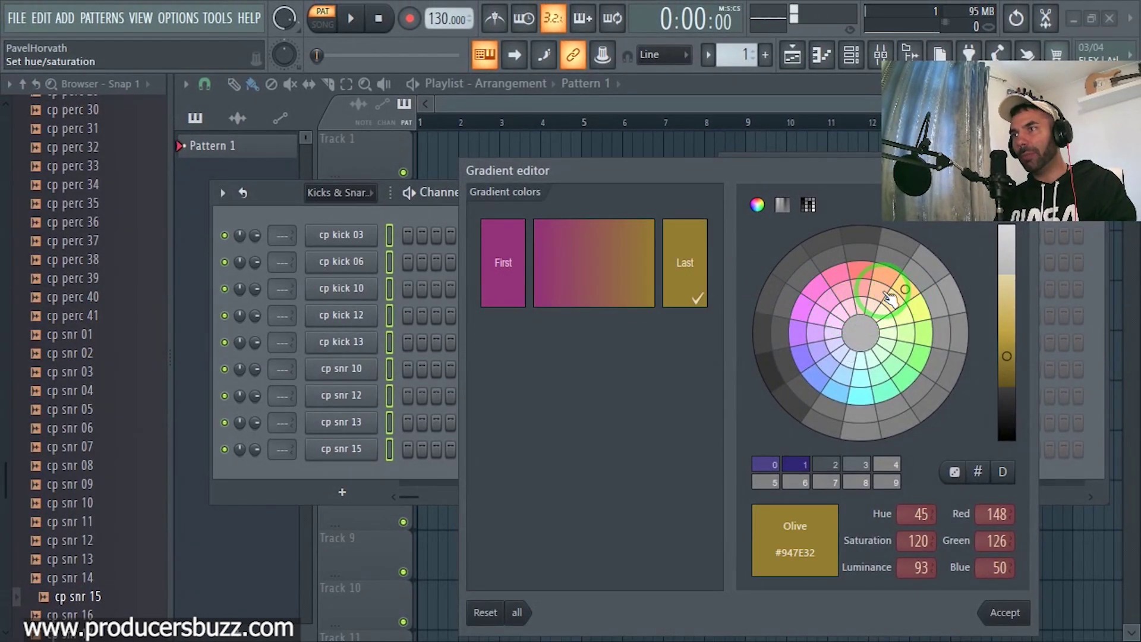
click(851, 307)
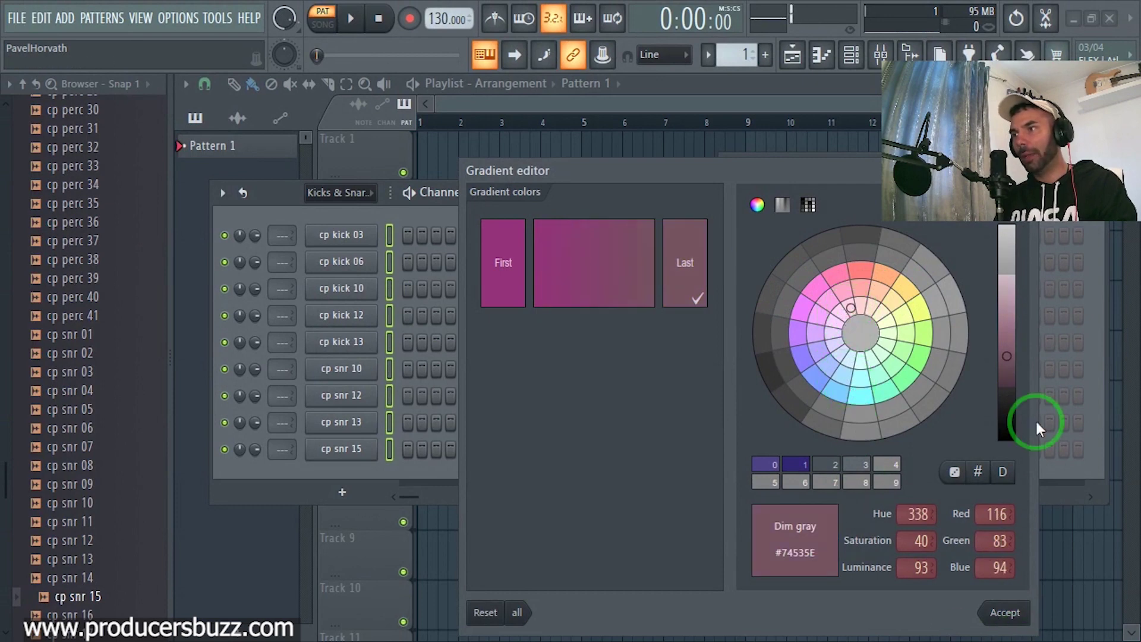
mouse_move(1006, 352)
mouse_down()
mouse_move(1008, 297)
mouse_move(1010, 332)
mouse_up()
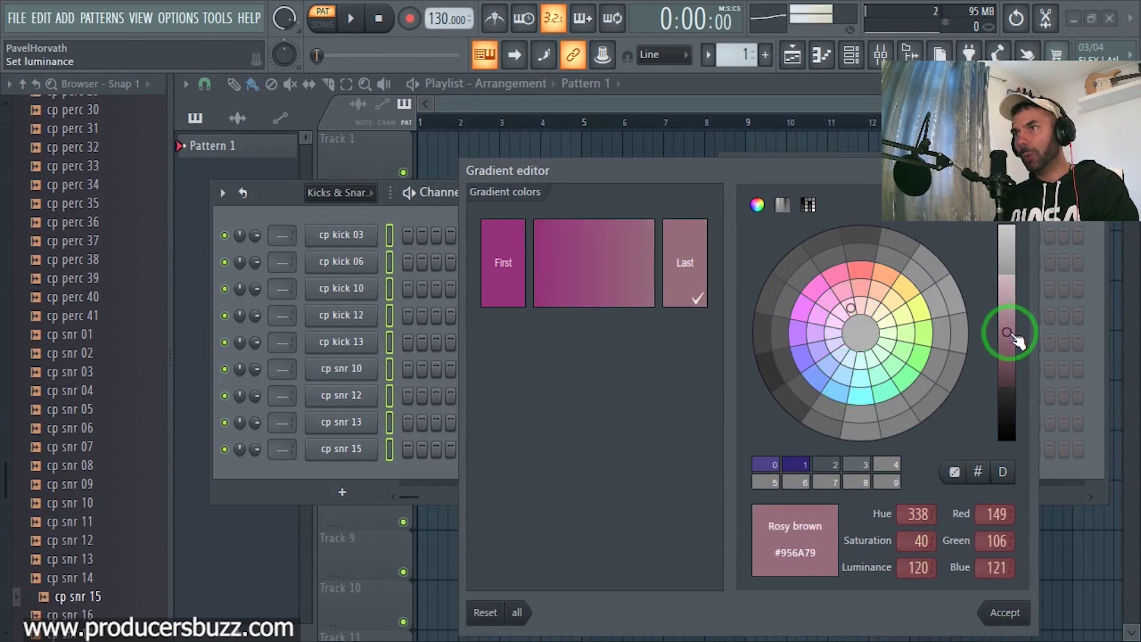
click(1004, 613)
Reselect the kick and snare channels in the rack.
drag(389, 232, 356, 452)
click(463, 338)
mouse_move(465, 341)
mouse_down()
mouse_move(358, 410)
mouse_move(366, 438)
mouse_move(358, 407)
mouse_move(421, 247)
mouse_up()
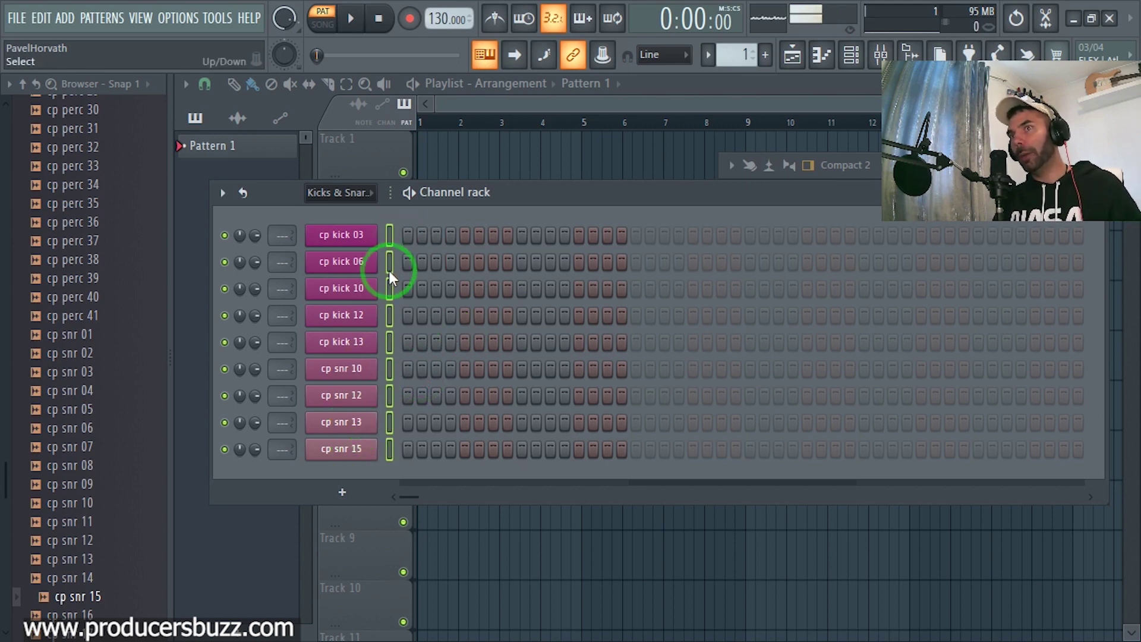
Set the channel filter to All, scroll the full rack and clear the kick/snare selection.
click(364, 192)
click(356, 208)
scroll(439, 304, down, 3)
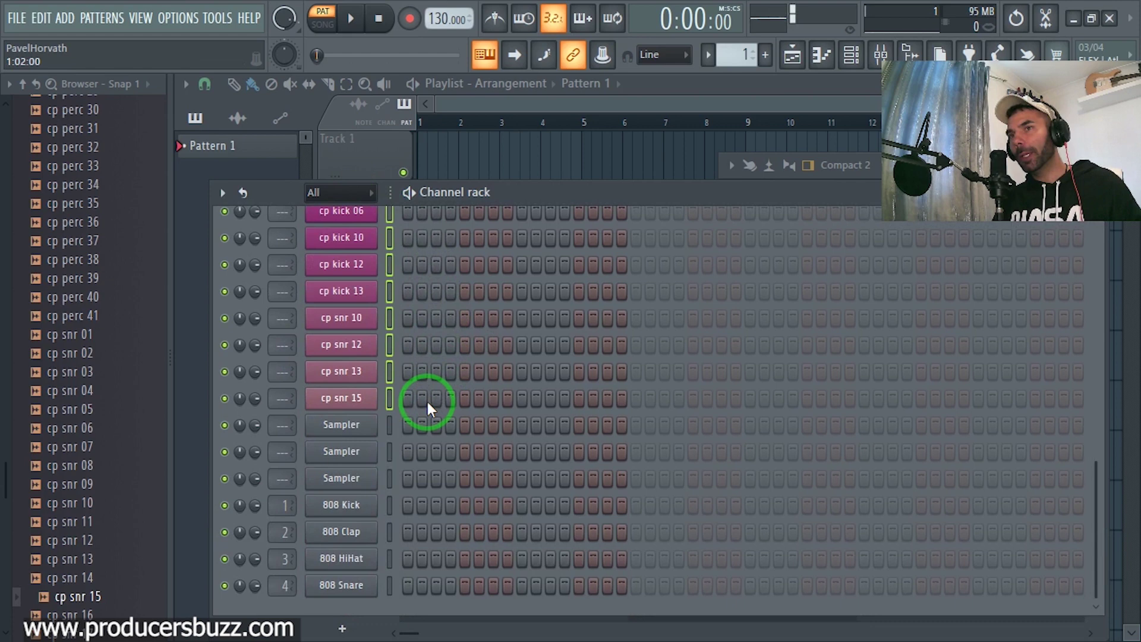
scroll(426, 398, up, 3)
scroll(416, 332, down, 3)
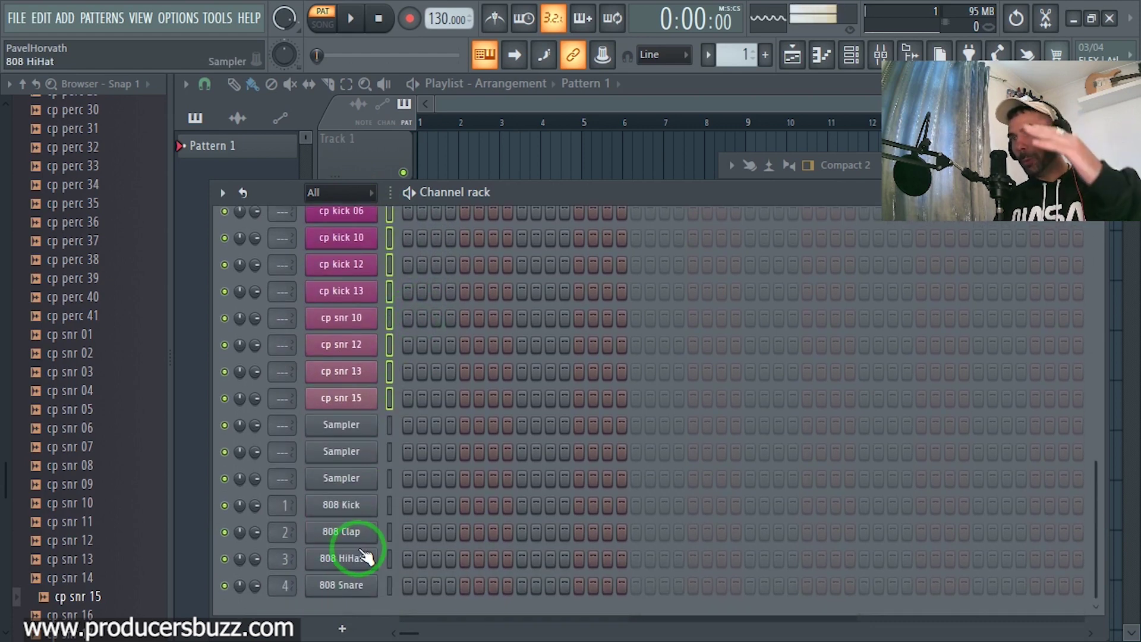
scroll(376, 502, up, 3)
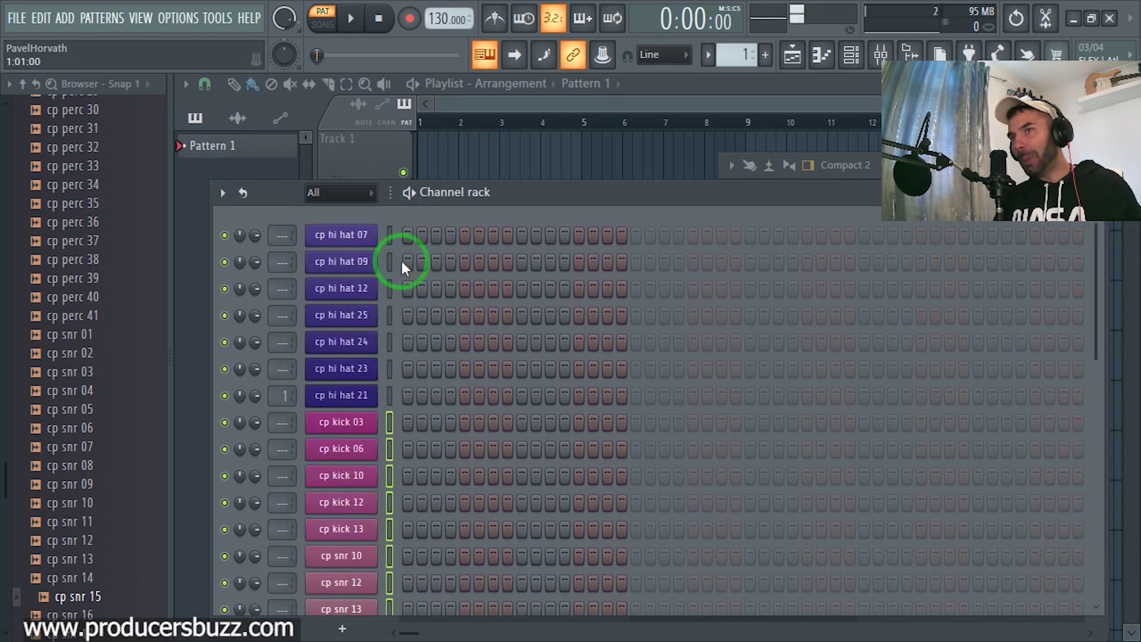
scroll(400, 416, down, 3)
scroll(392, 416, up, 3)
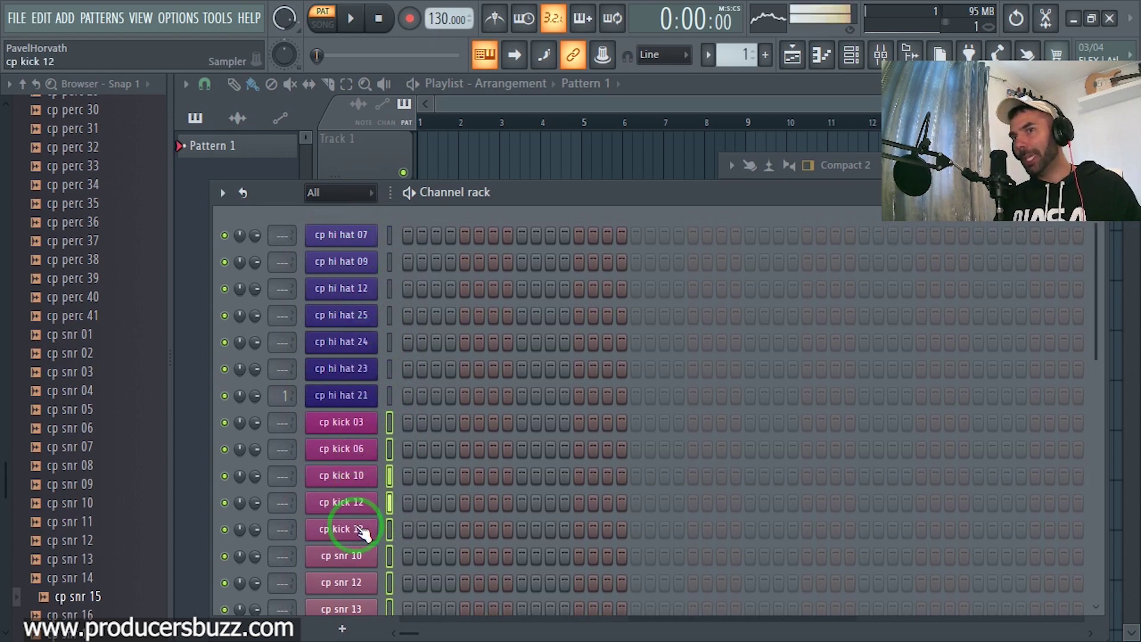
scroll(374, 428, down, 3)
click(390, 389)
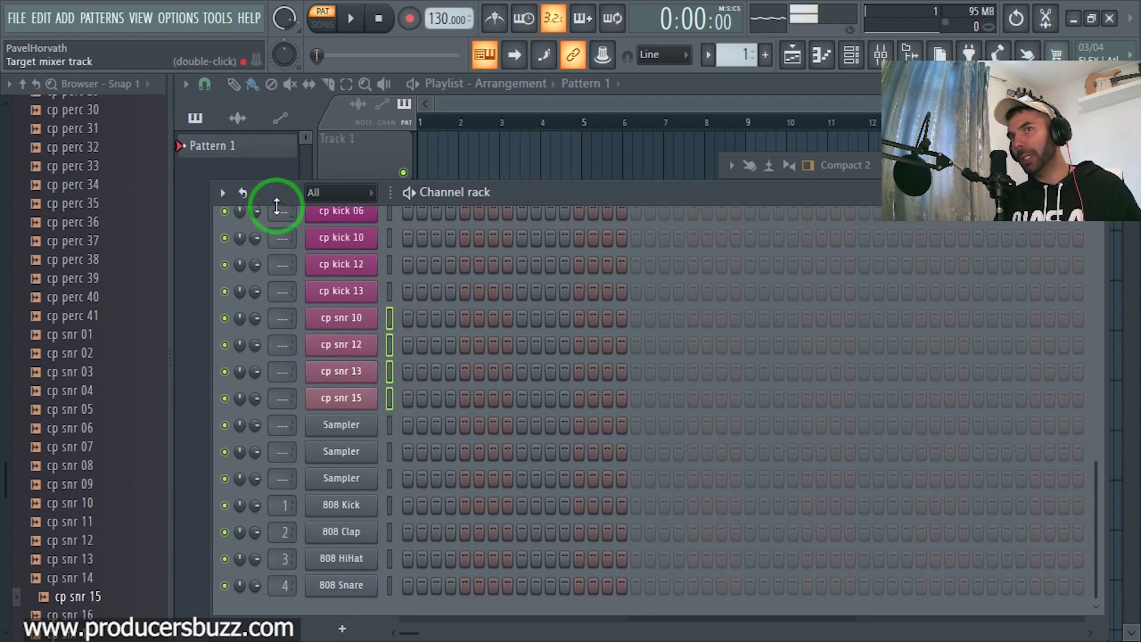
Group the selected snare channels into a filter group named 'snares'.
click(223, 192)
click(267, 282)
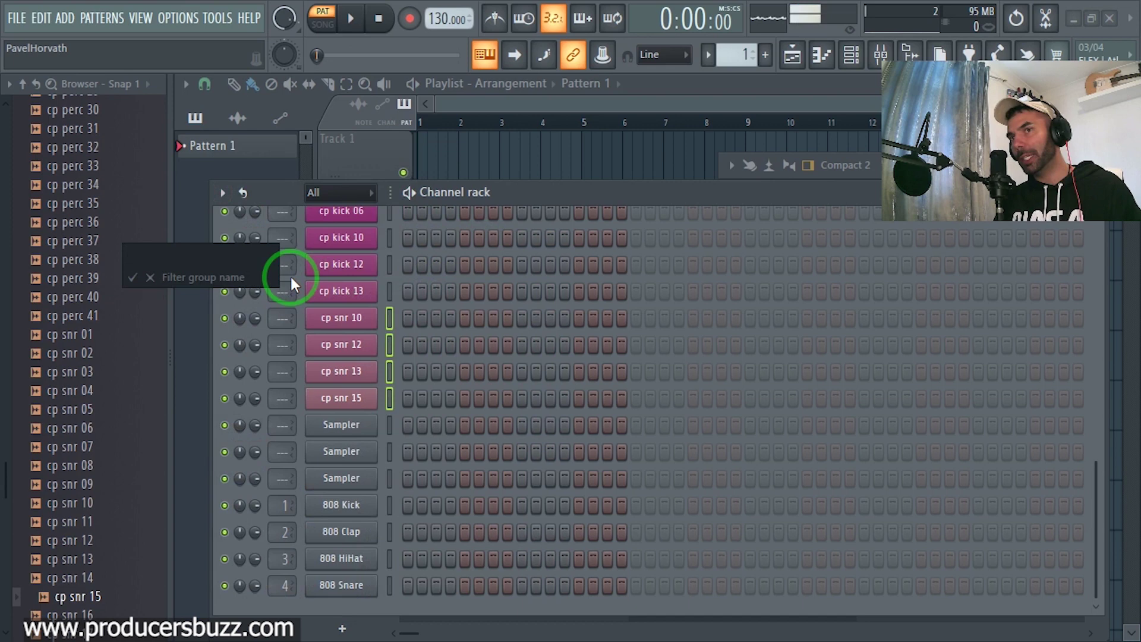
text(snares)
key(Return)
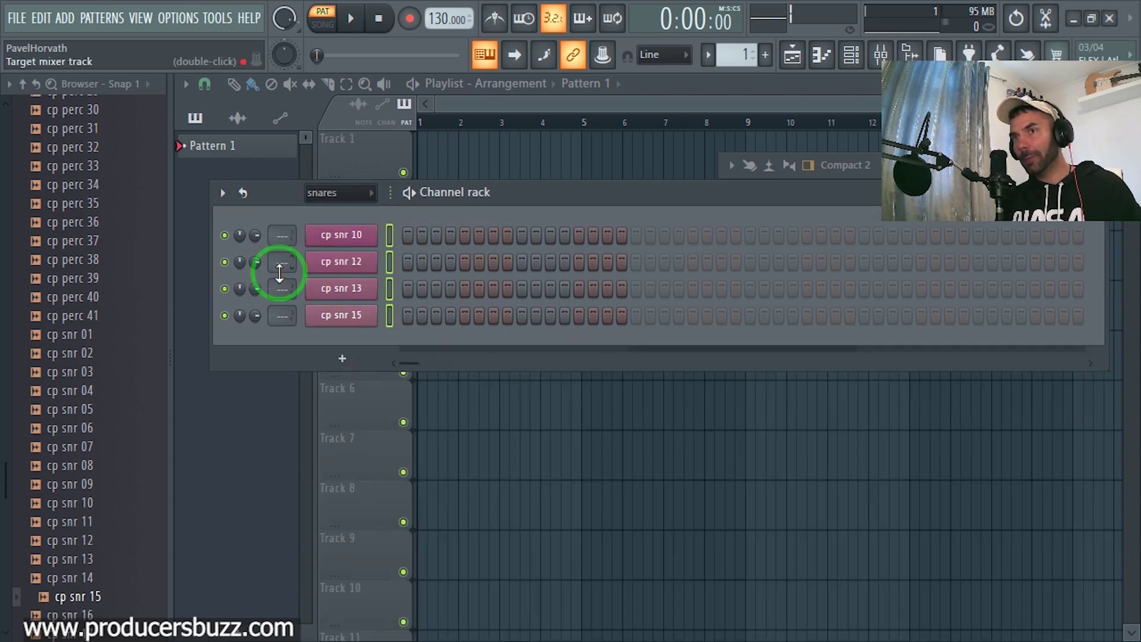
Show the Kicks & Snarees filter group in the rack.
click(326, 192)
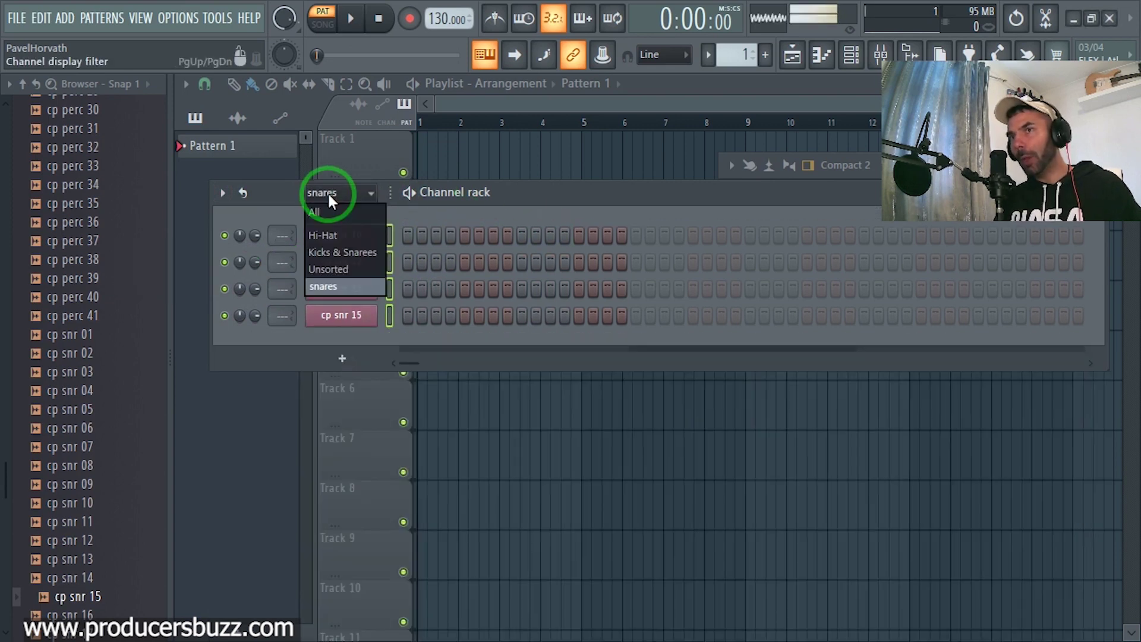
click(359, 253)
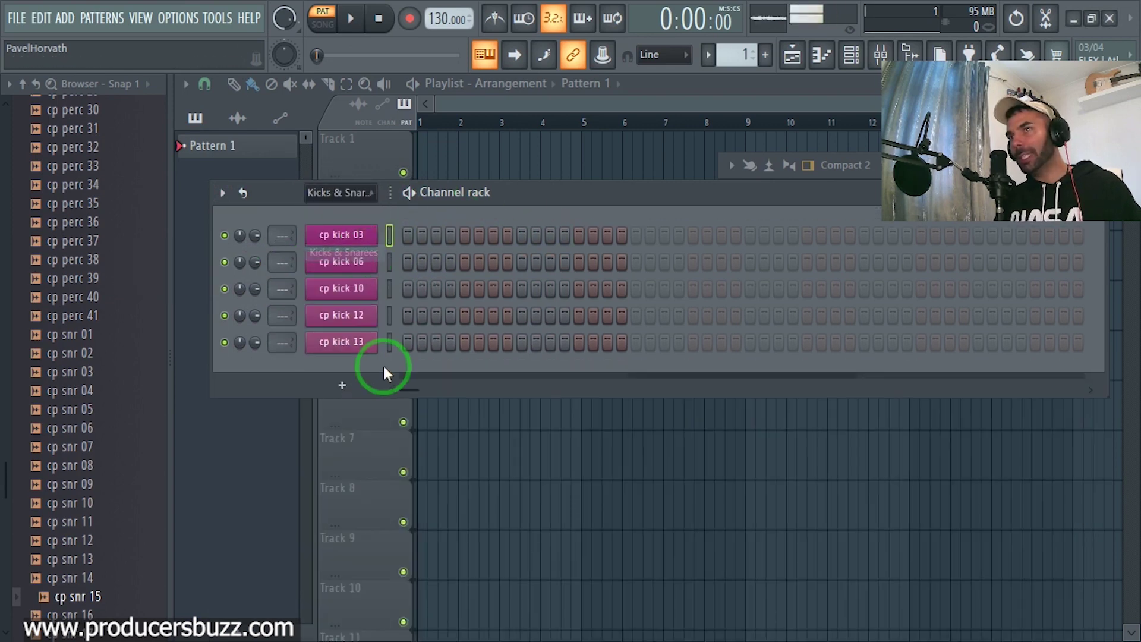
click(360, 192)
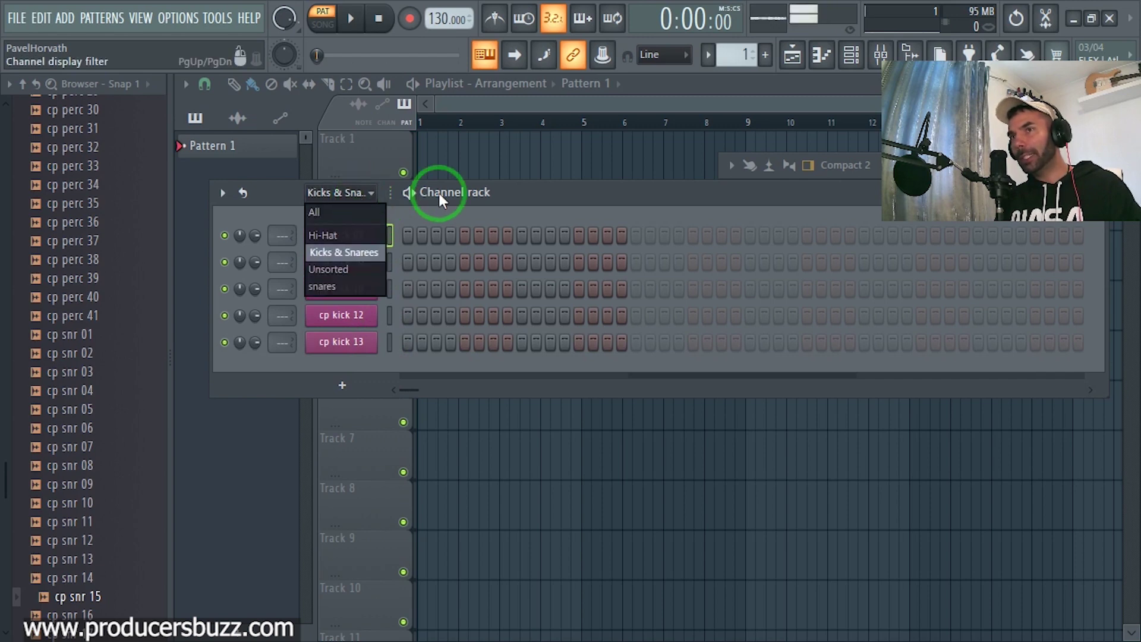
click(358, 252)
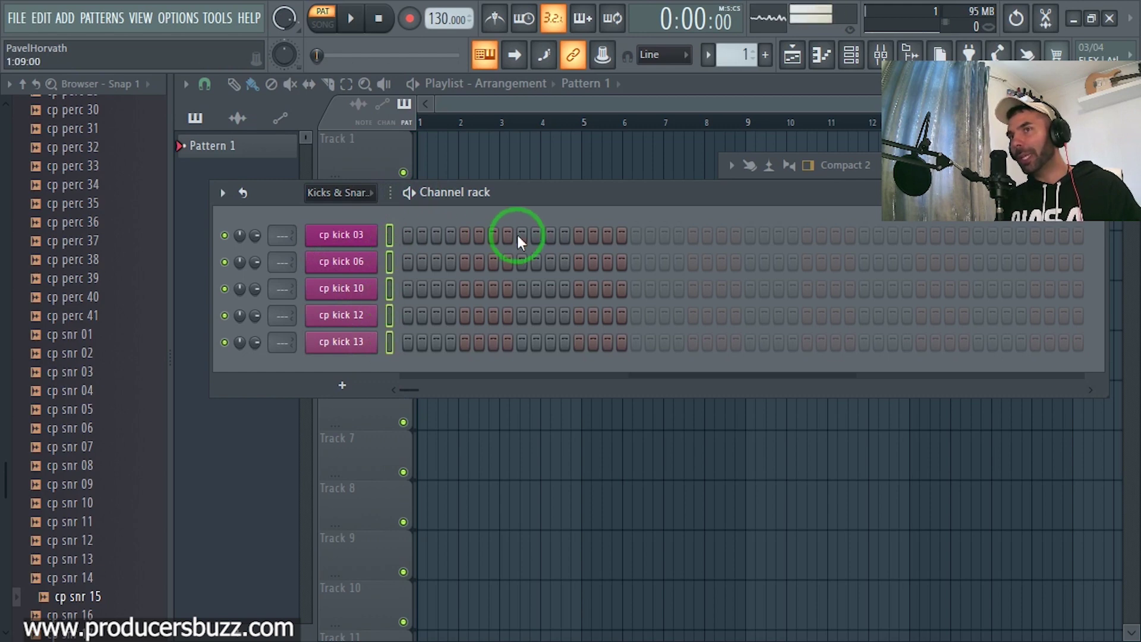
Group the selected kick channels into a filter group named 'kicks'.
click(223, 192)
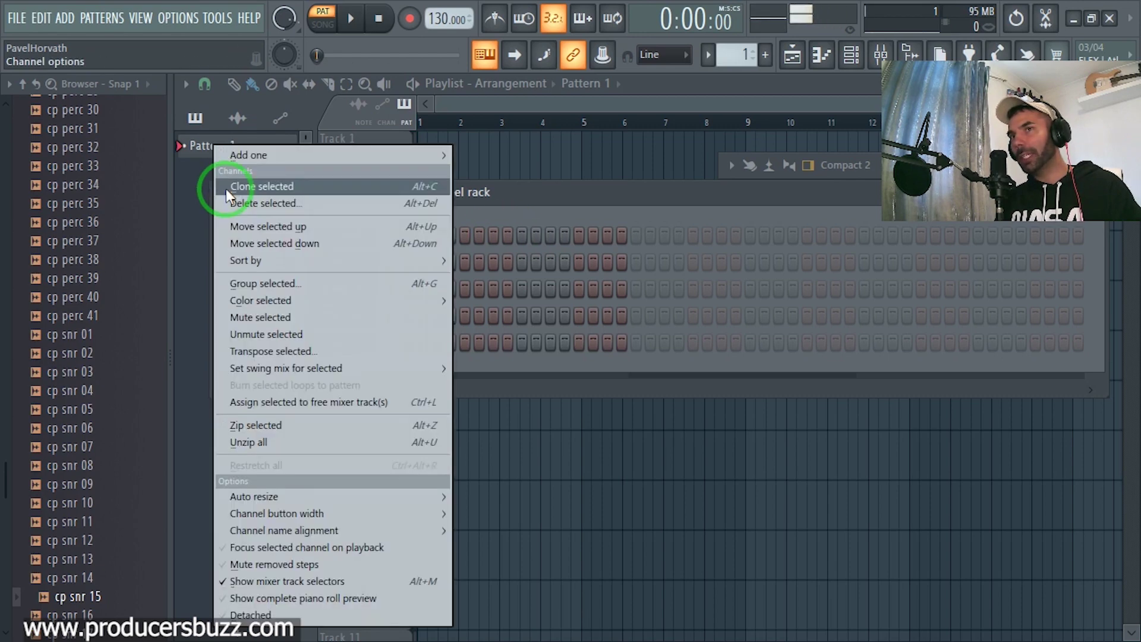
click(267, 283)
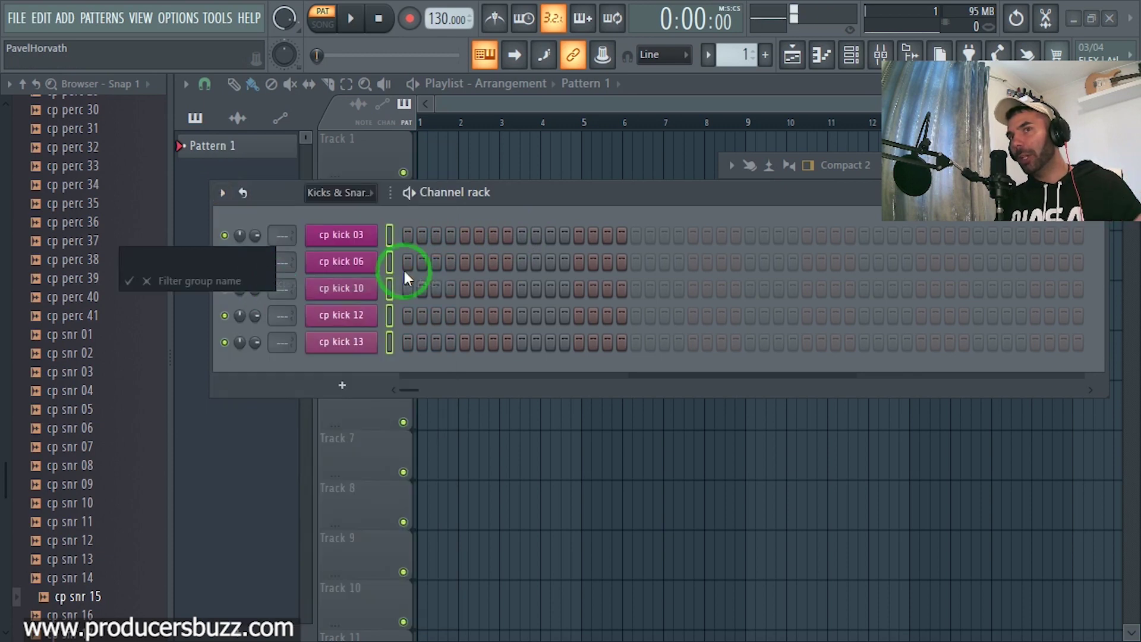
text(kicks)
key(Return)
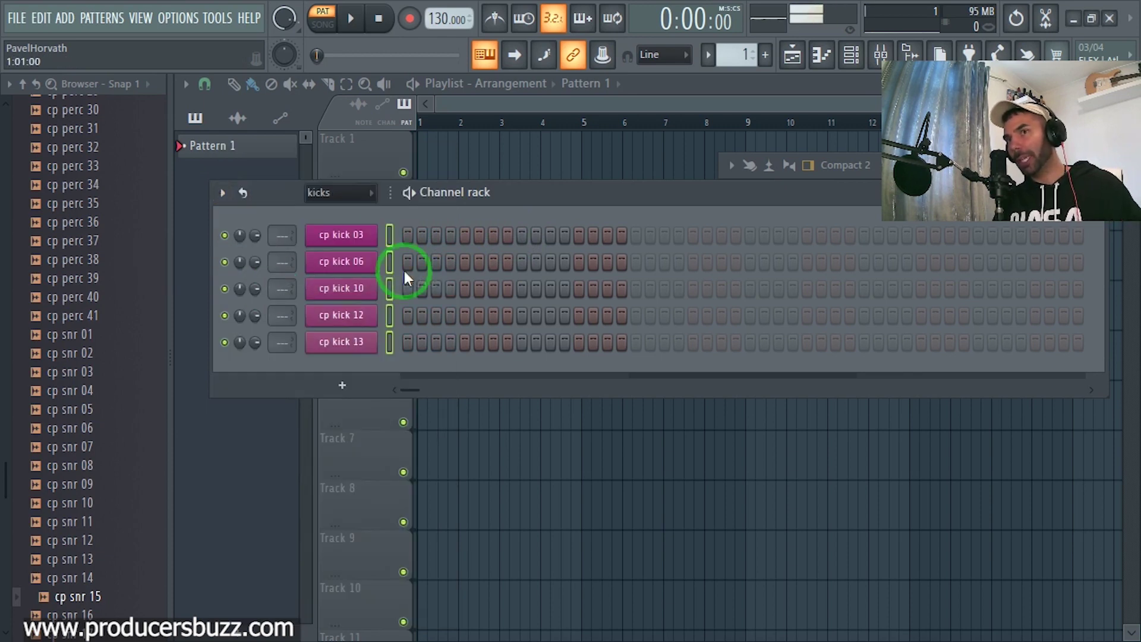
Check the snares, kicks and Hi-Hat filter groups one after another.
click(342, 192)
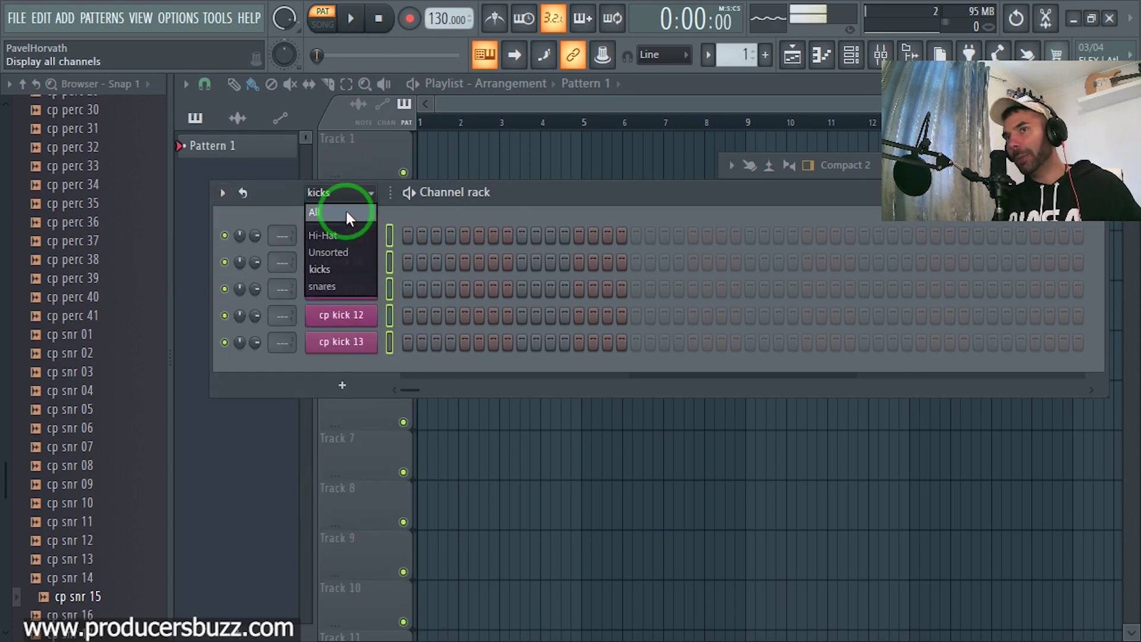
click(337, 286)
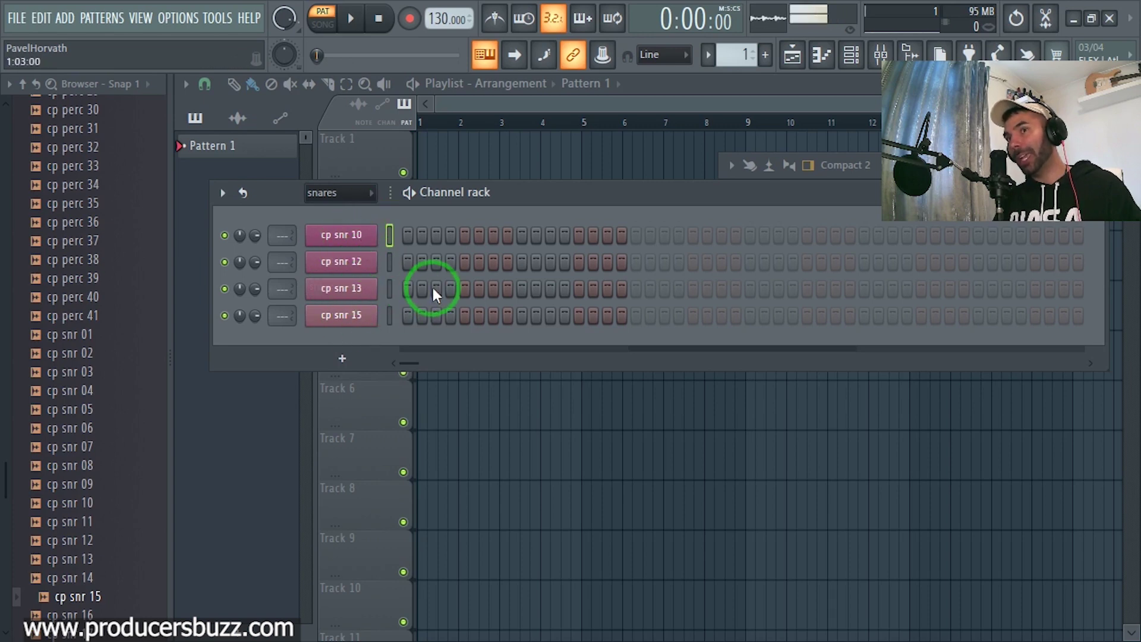
click(346, 196)
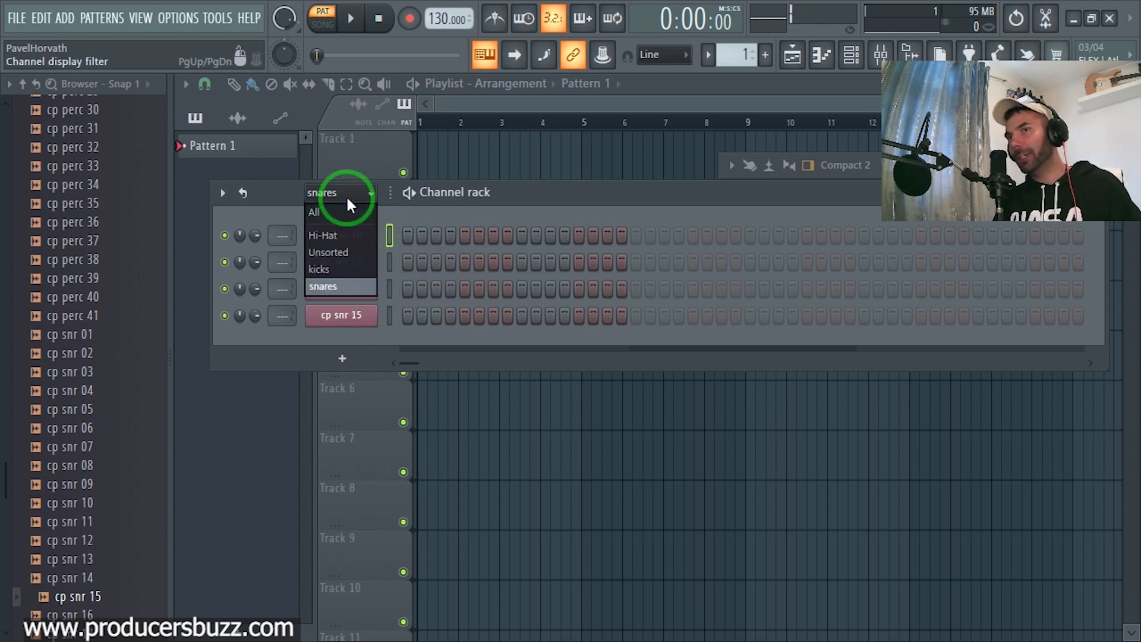
click(348, 269)
click(357, 191)
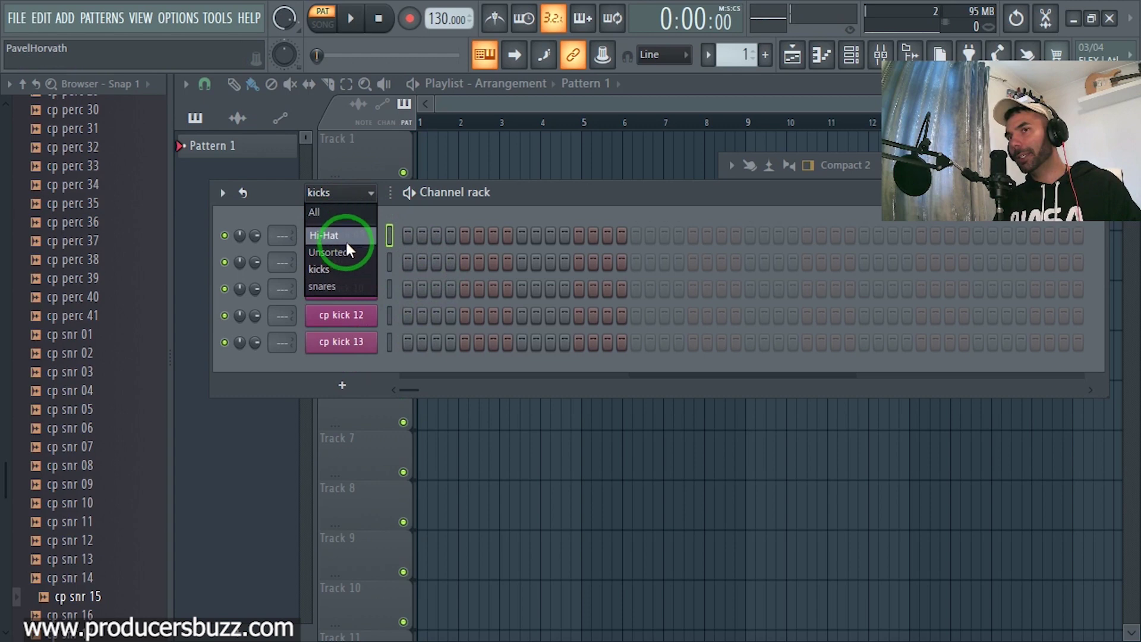
click(345, 238)
Show all channels again and select the four snare channels.
click(367, 196)
click(350, 213)
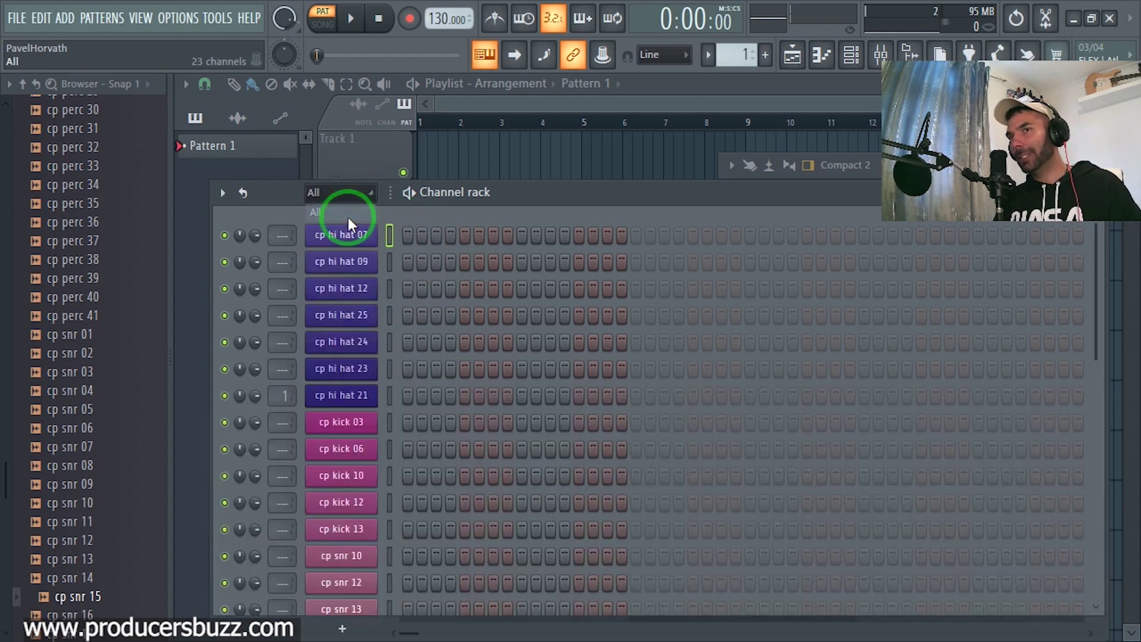
scroll(426, 371, down, 5)
scroll(393, 416, up, 3)
drag(390, 479, 390, 559)
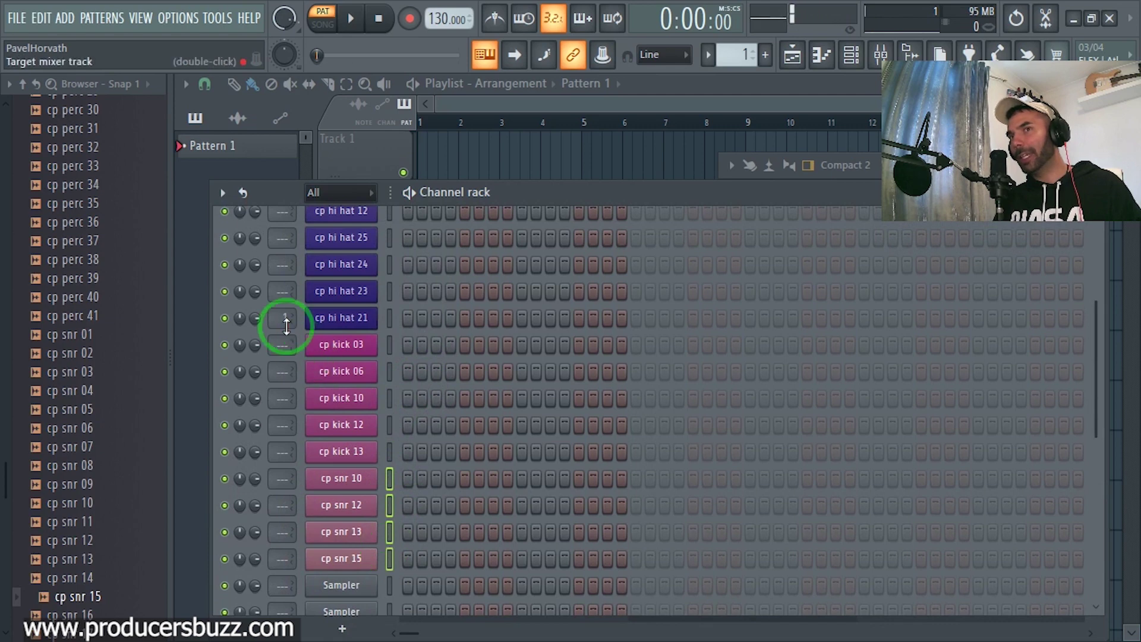
Give the selected snare channels a random colour via Color selected > Random.
click(223, 192)
mouse_move(267, 301)
click(531, 317)
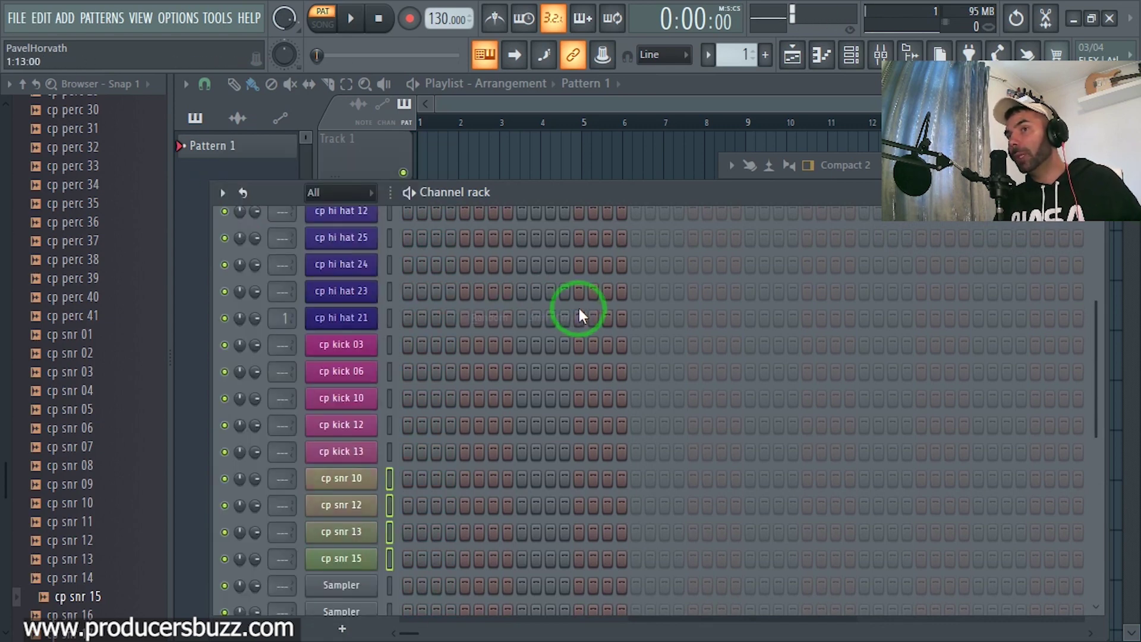
Light step 7 on cp hi hat 24 and scroll through the rack.
scroll(389, 373, up, 3)
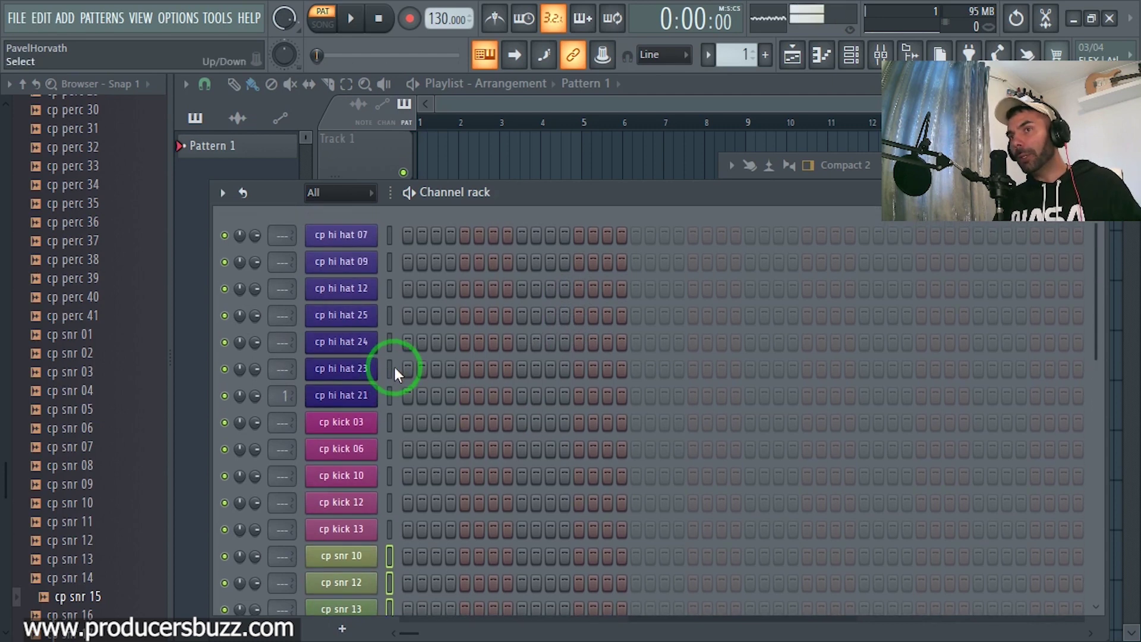
click(483, 345)
scroll(416, 330, down, 2)
scroll(392, 345, down, 2)
scroll(410, 321, up, 3)
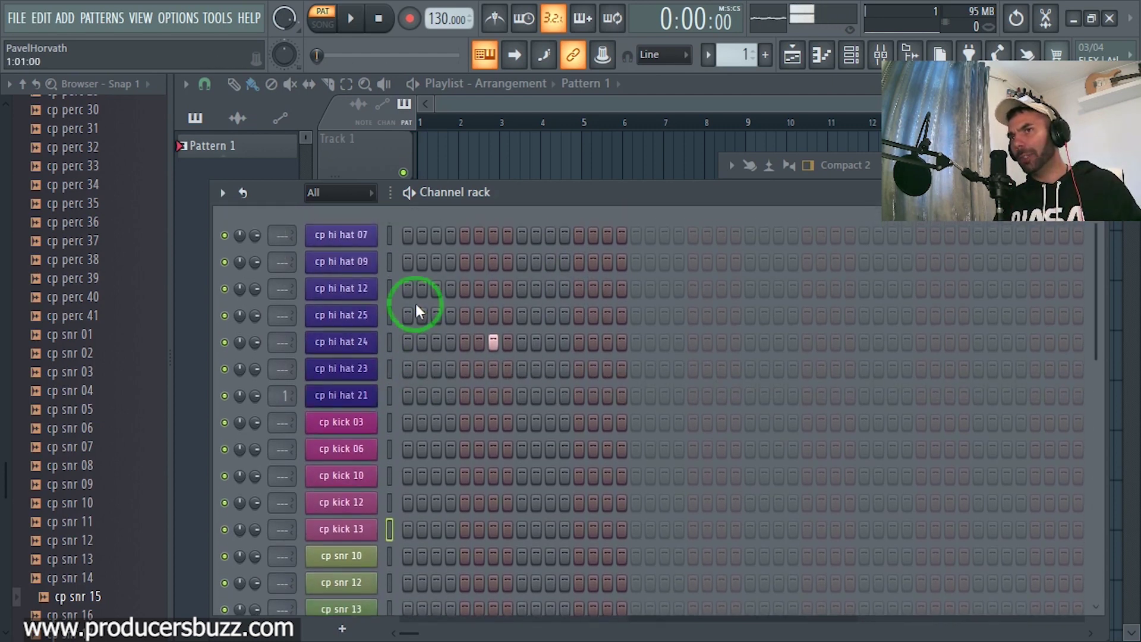
Turn off the stray step on cp hi hat 24 and toggle step 1 on three hi-hat rows.
click(493, 339)
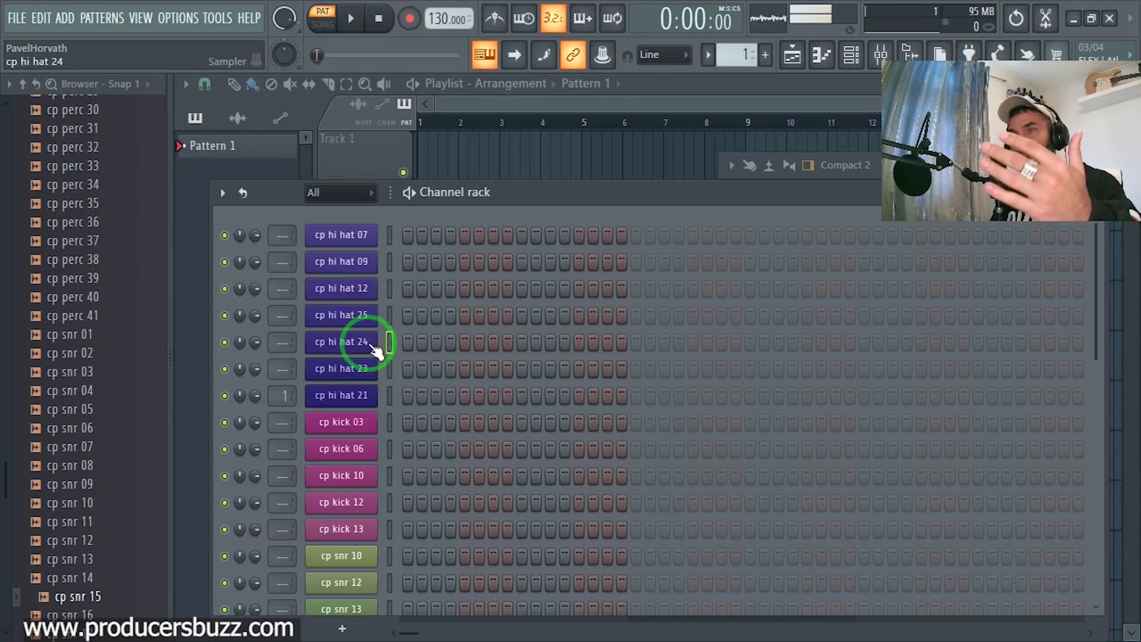
scroll(387, 358, down, 5)
scroll(385, 368, up, 5)
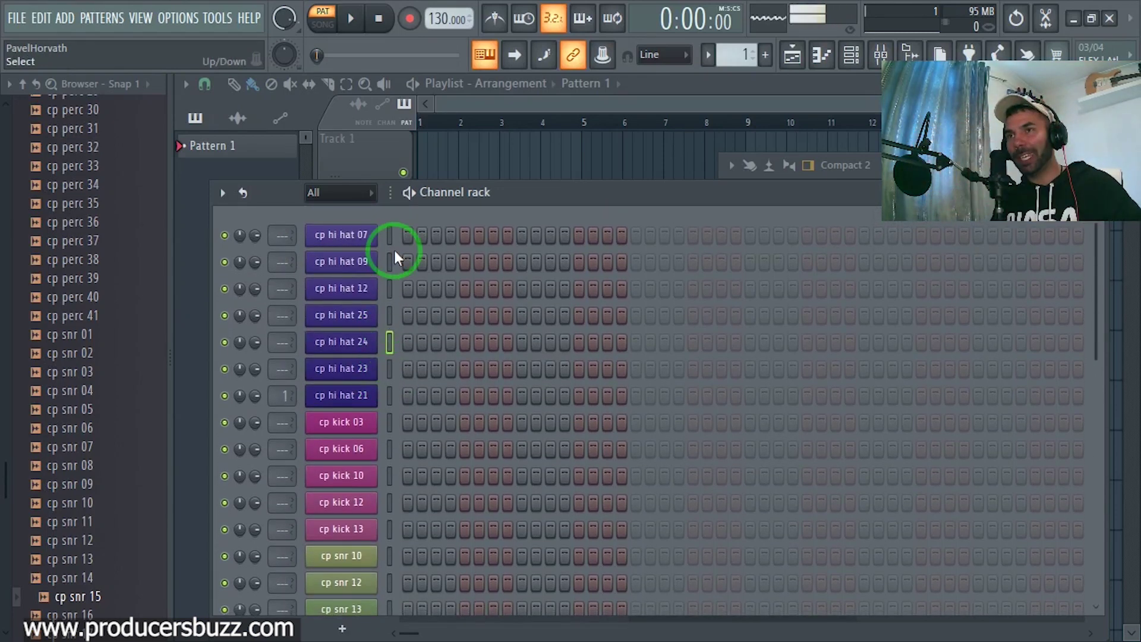
click(407, 234)
click(408, 262)
click(407, 315)
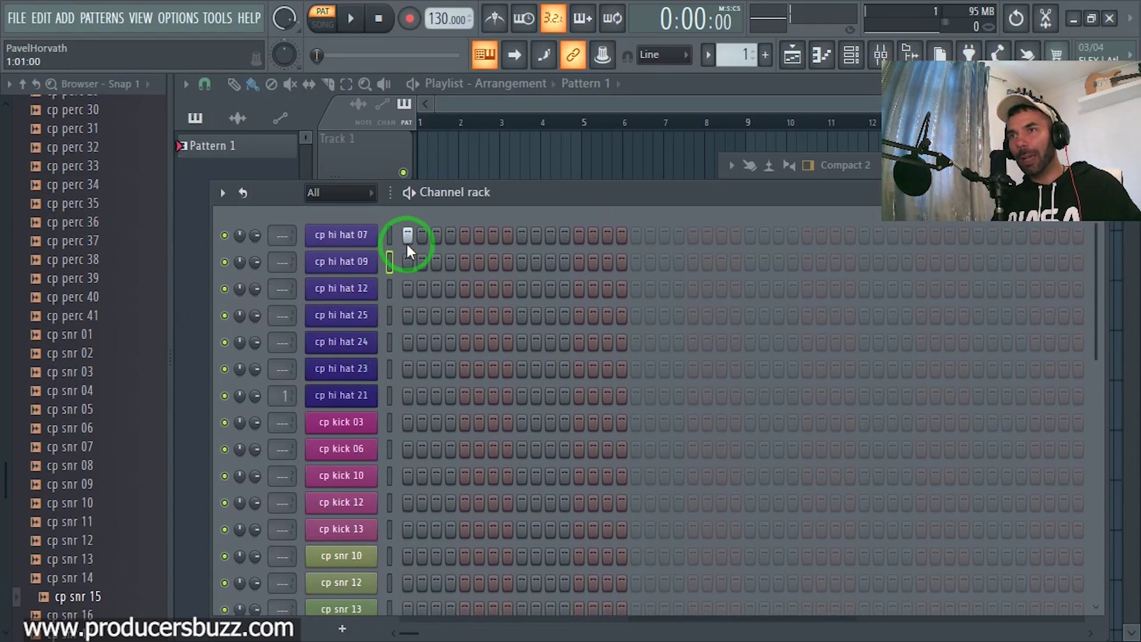
Audition one of the magenta kick channels.
scroll(369, 502, down, 3)
click(344, 356)
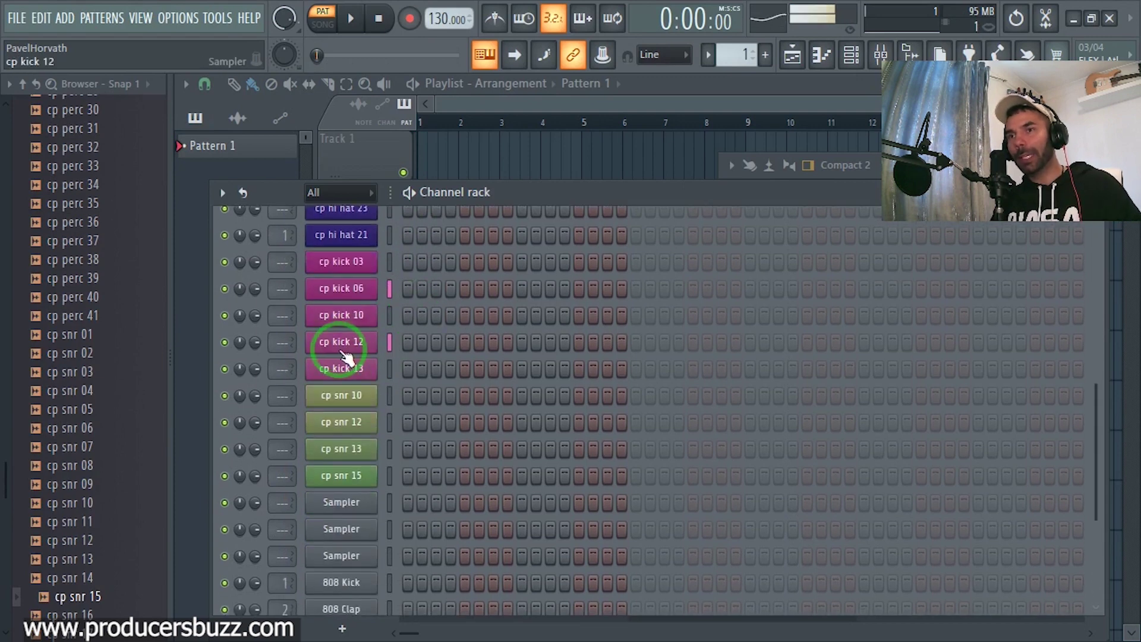
scroll(368, 469, up, 3)
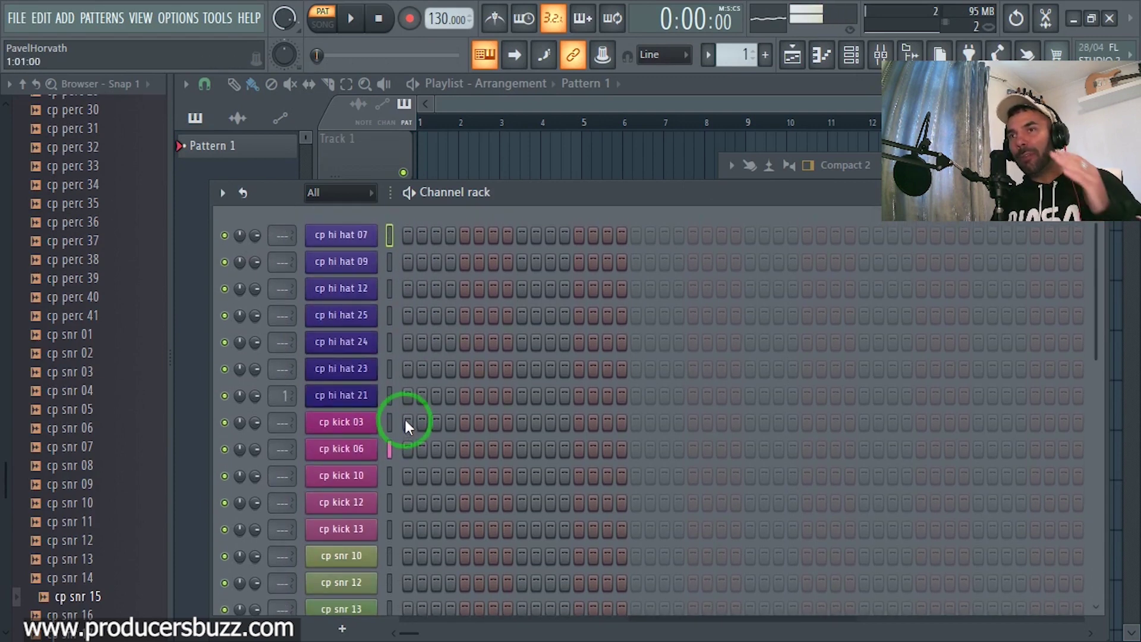
scroll(407, 398, down, 3)
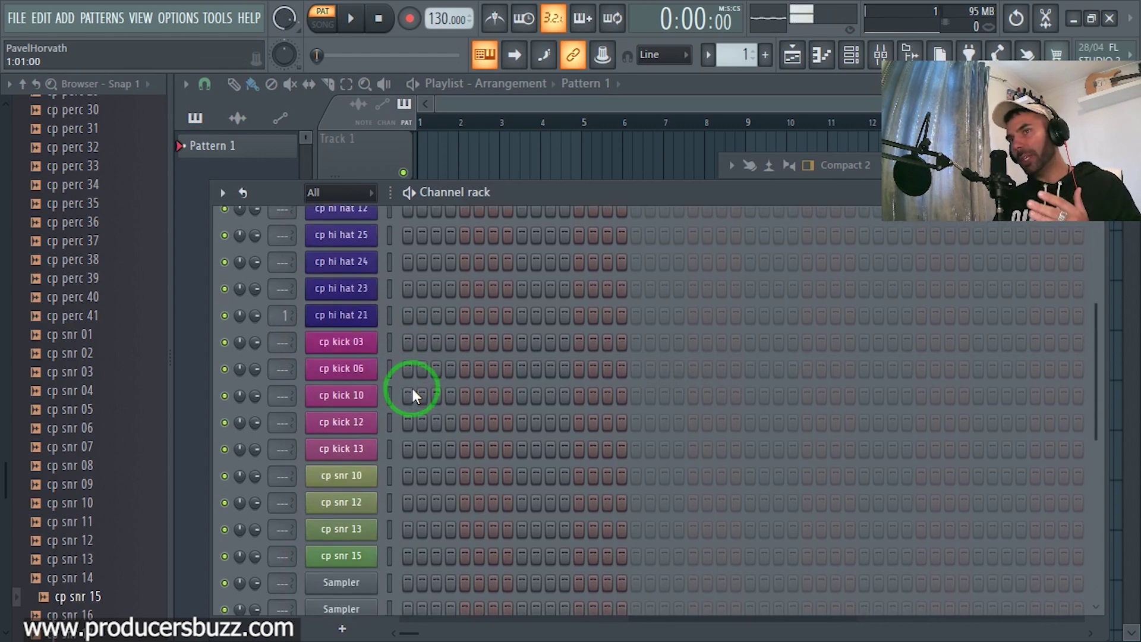
scroll(412, 393, up, 3)
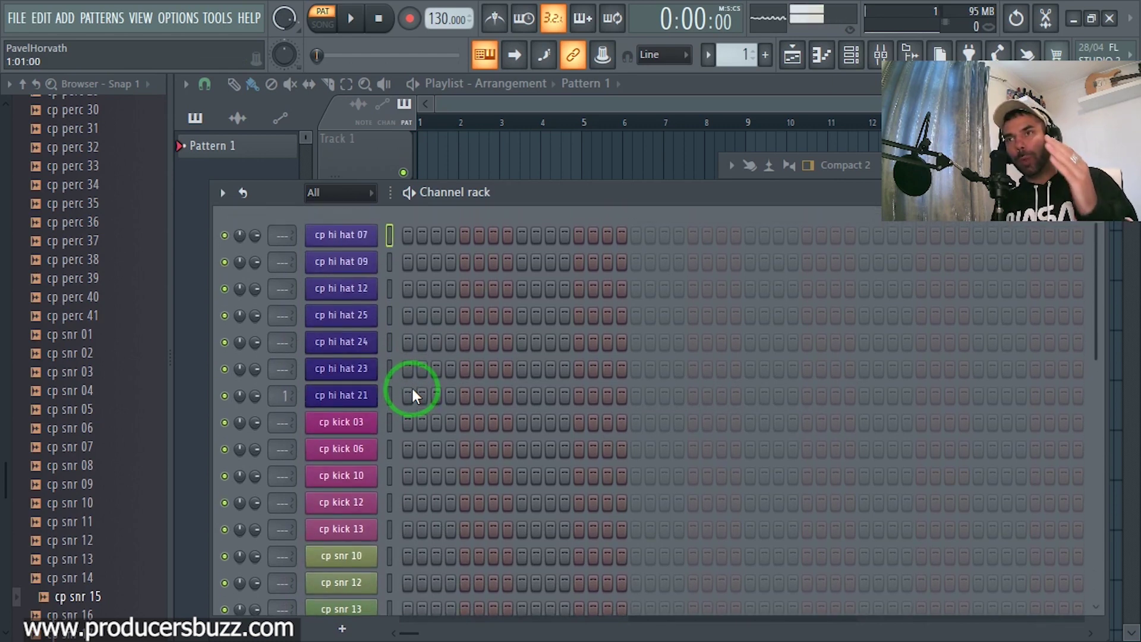
Peek at the channel filter group list, close it unchanged, and review the colour-coded channels.
click(358, 193)
click(431, 208)
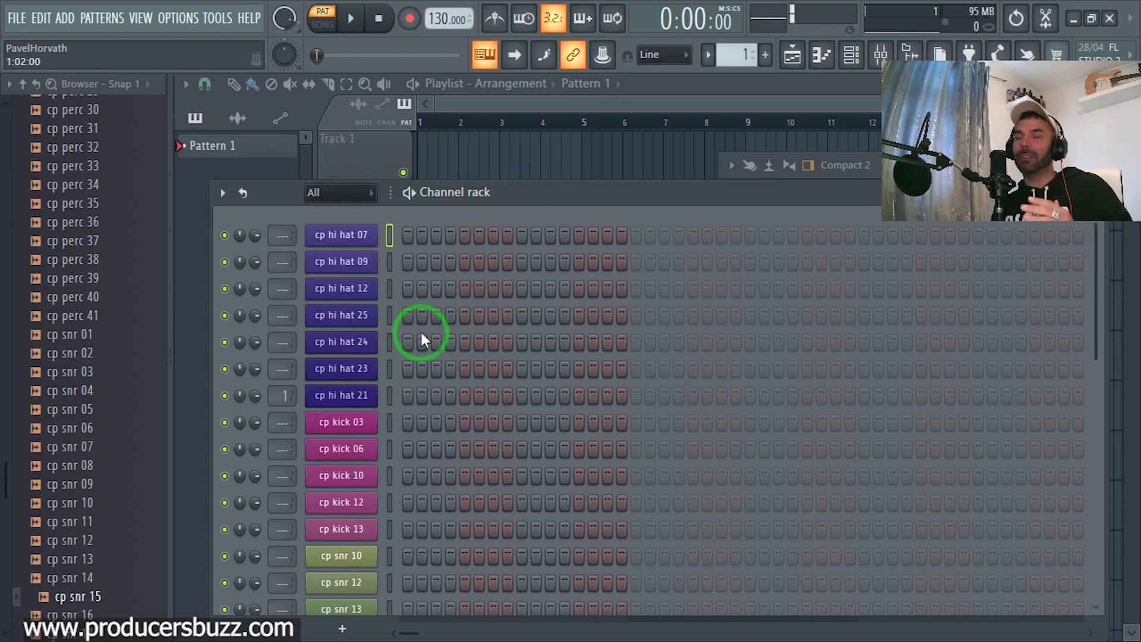
scroll(410, 342, down, 6)
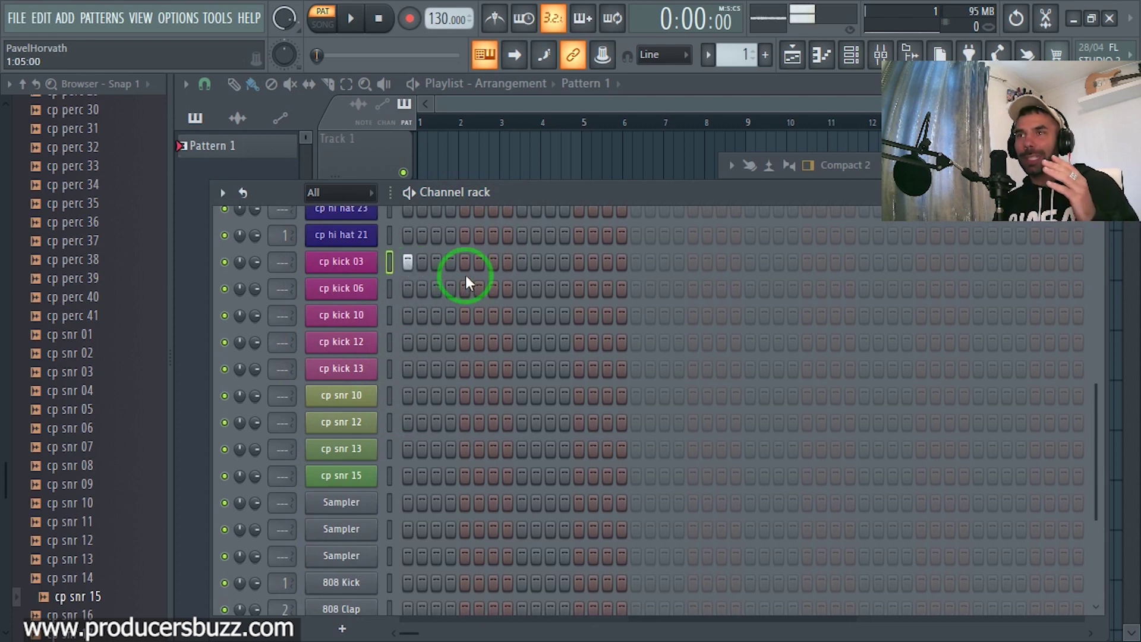
scroll(457, 297, up, 6)
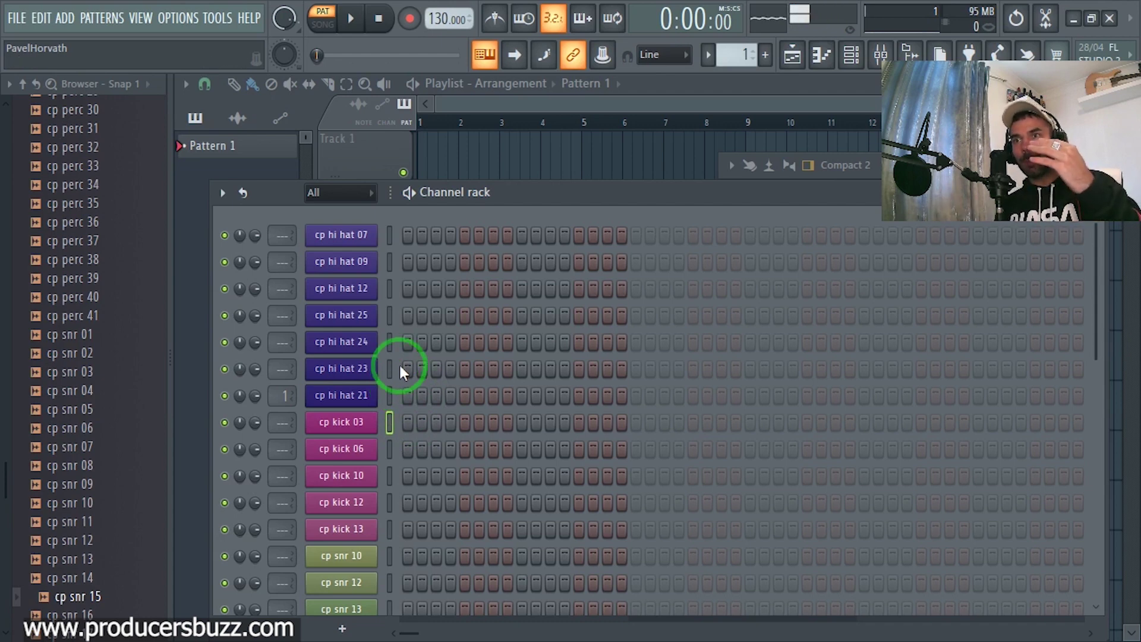
scroll(402, 371, down, 8)
scroll(404, 398, up, 5)
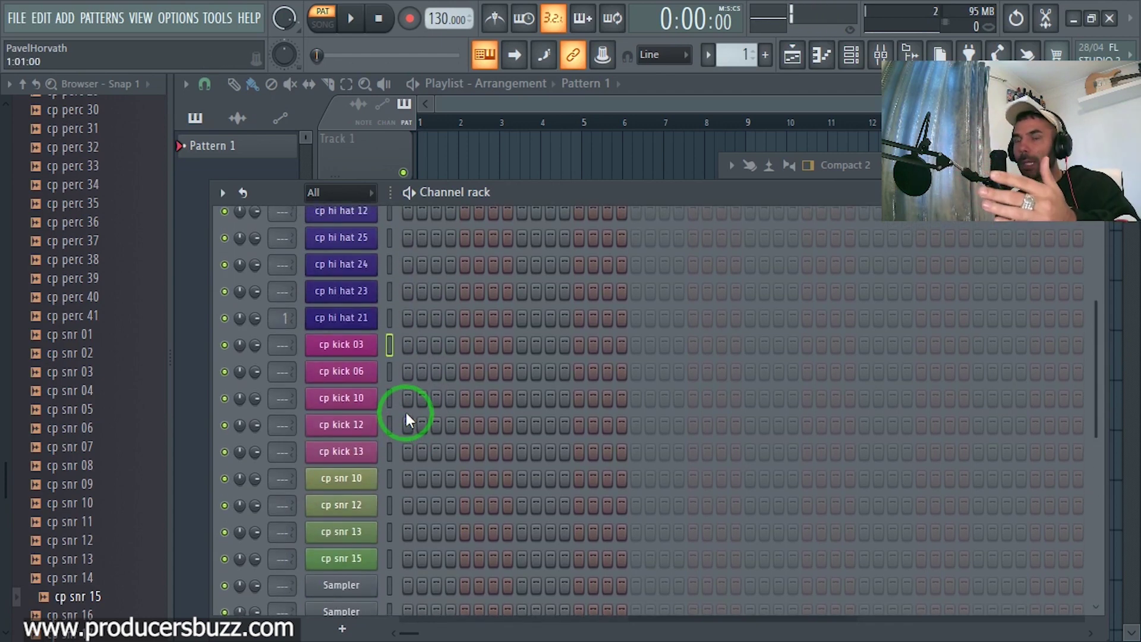
scroll(405, 411, up, 3)
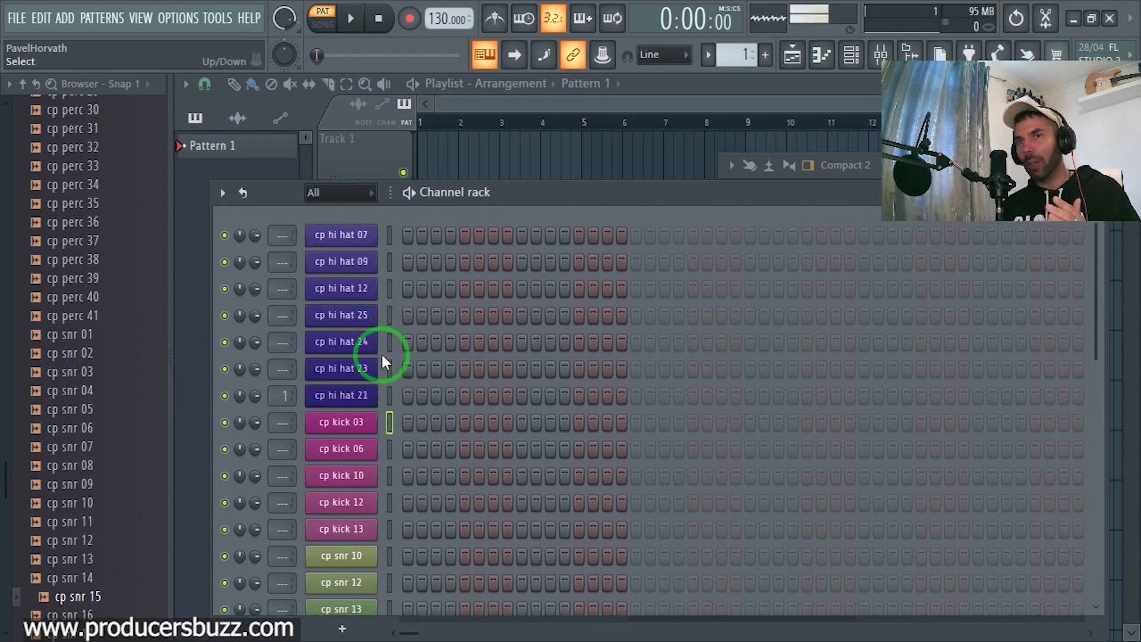
scroll(382, 365, down, 3)
scroll(98, 463, down, 8)
scroll(406, 449, down, 6)
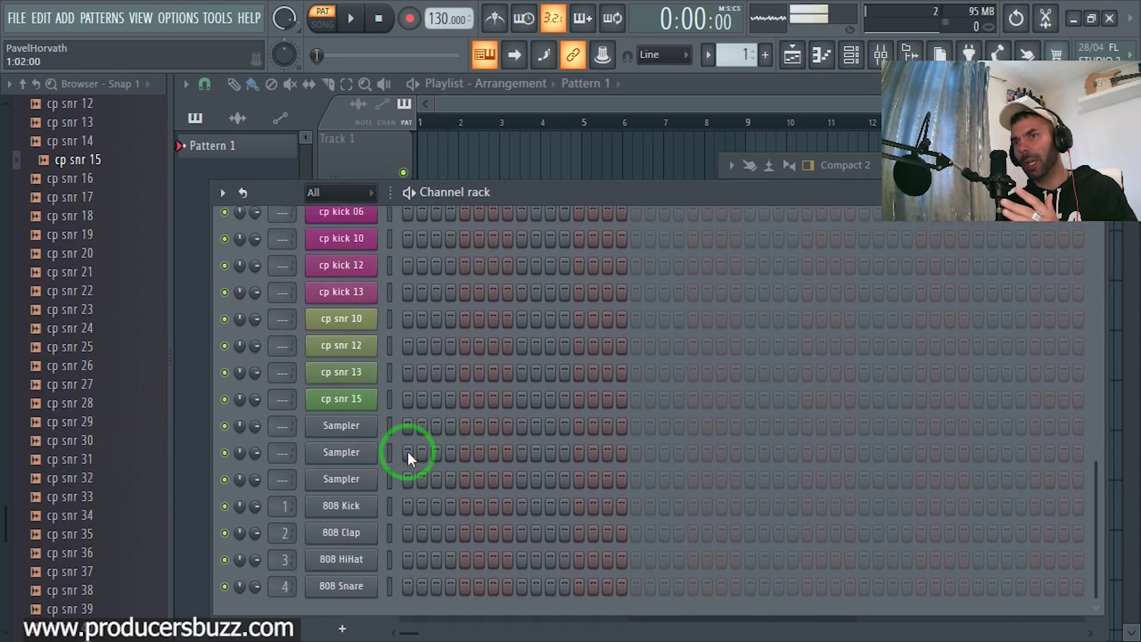
scroll(398, 443, up, 9)
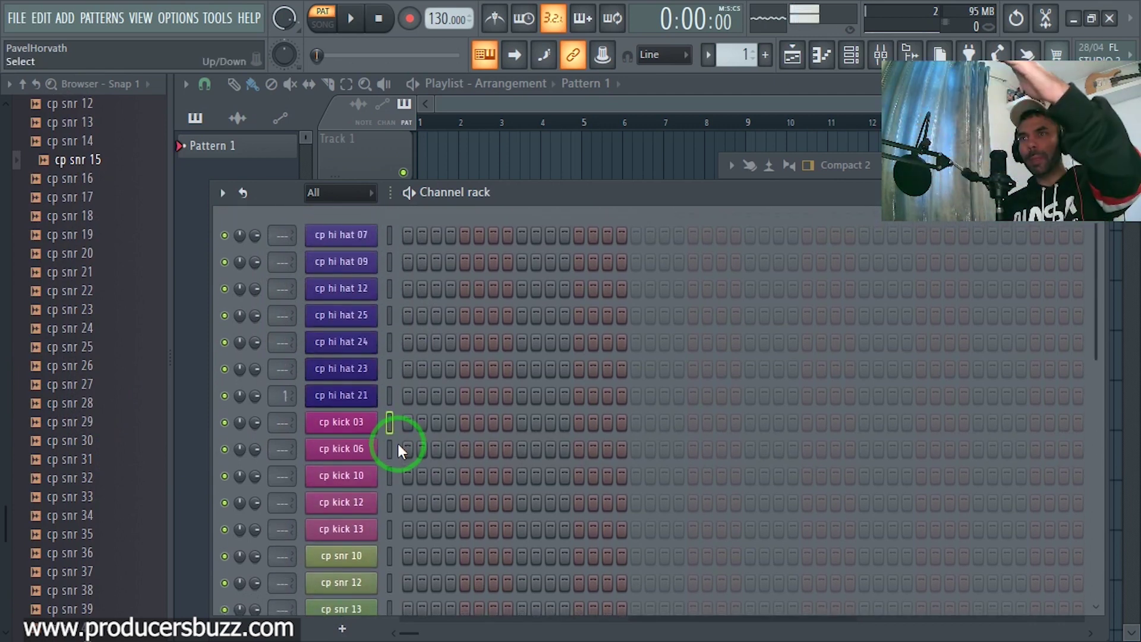
scroll(397, 442, down, 9)
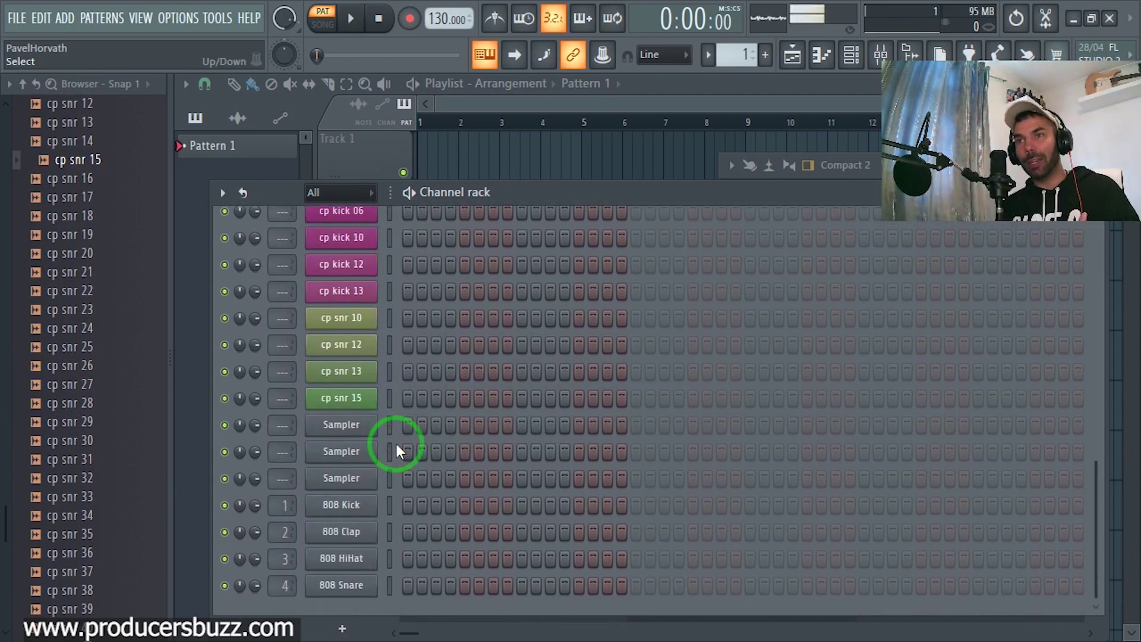
scroll(396, 443, up, 6)
Filter the Channel rack to show only the kicks channels.
click(340, 193)
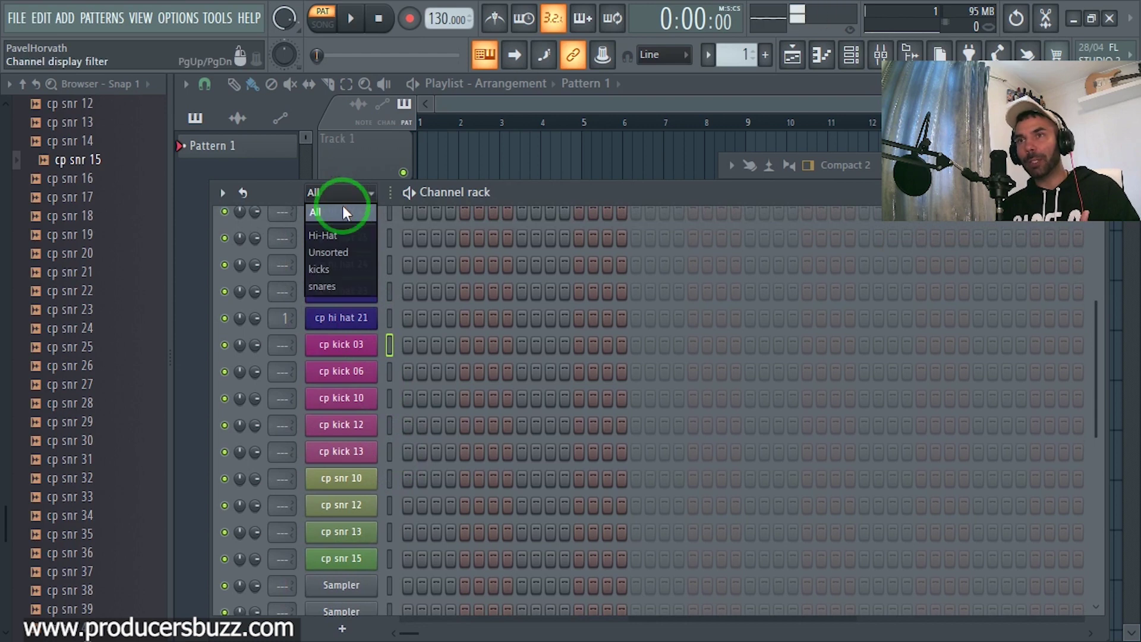
click(379, 195)
scroll(396, 368, down, 6)
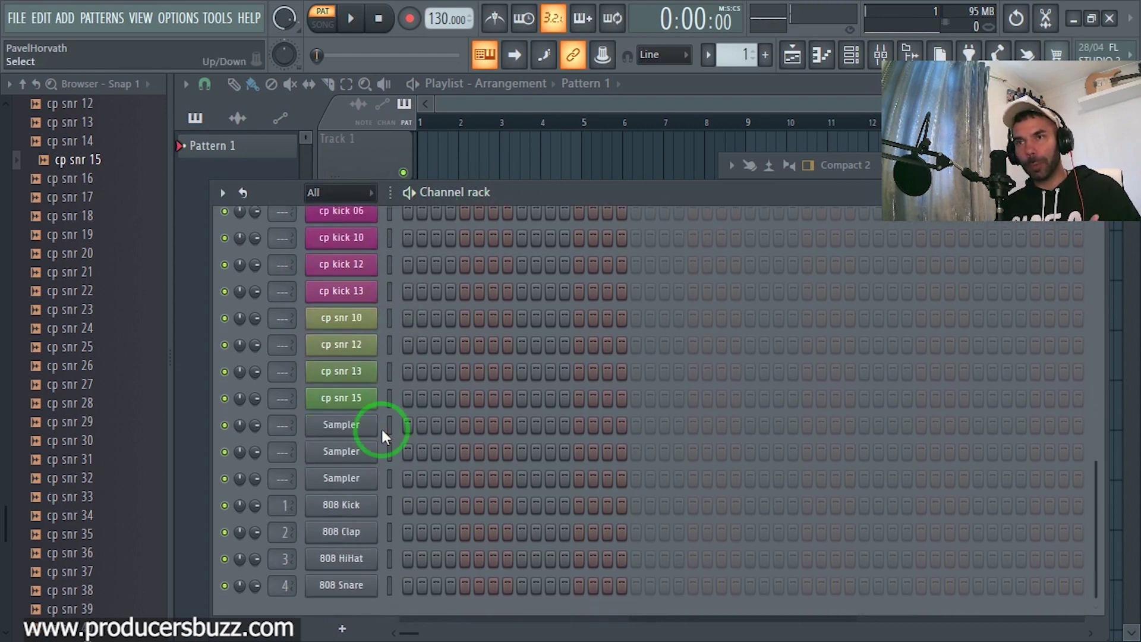
click(348, 193)
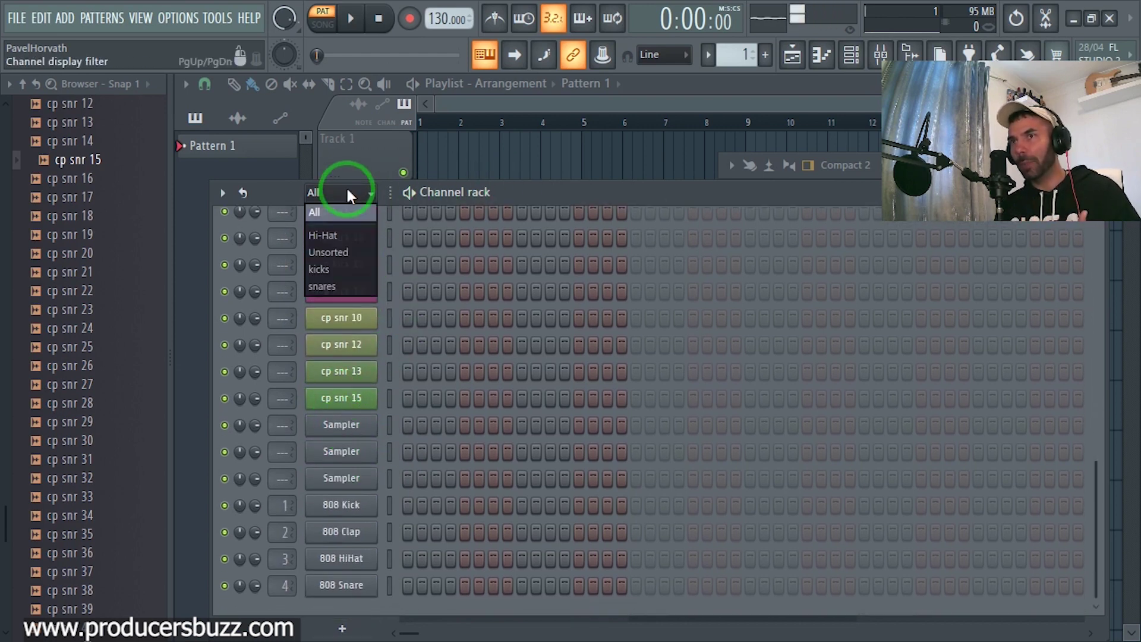
click(336, 271)
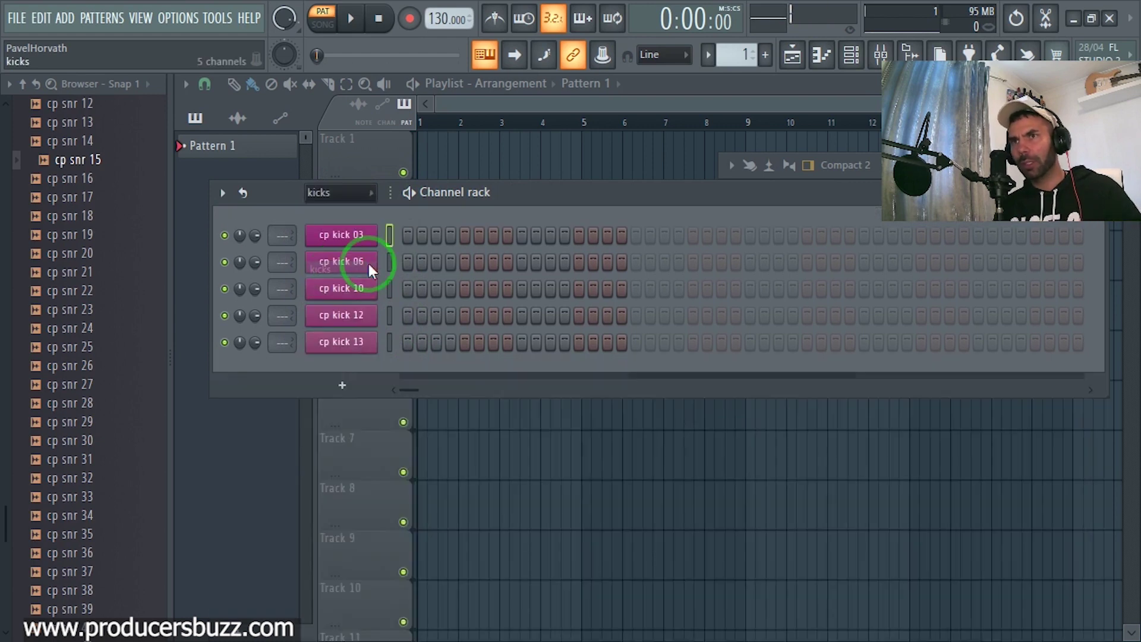
Switch the filter to the Hi-Hat group, leaving the seven purple cp hi hat channels.
click(351, 191)
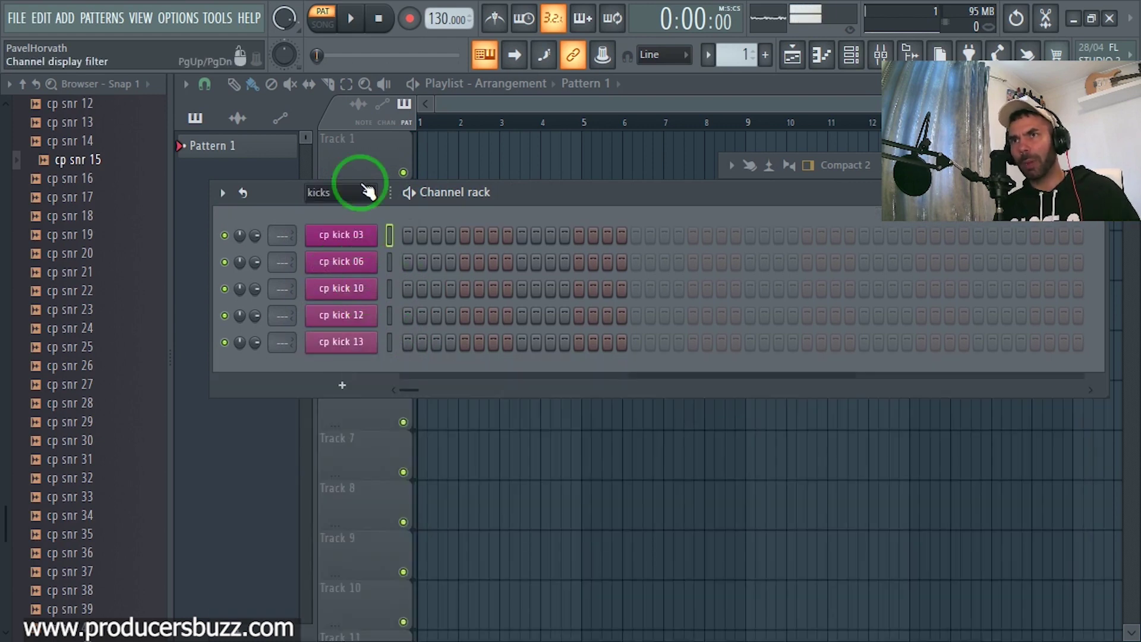
click(349, 237)
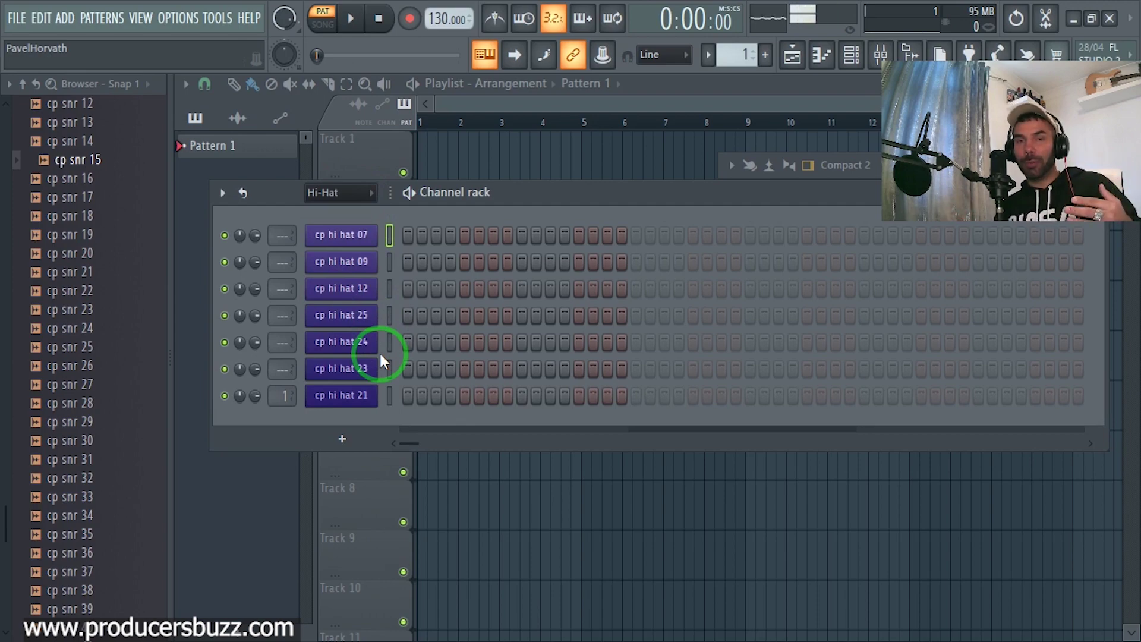
click(341, 193)
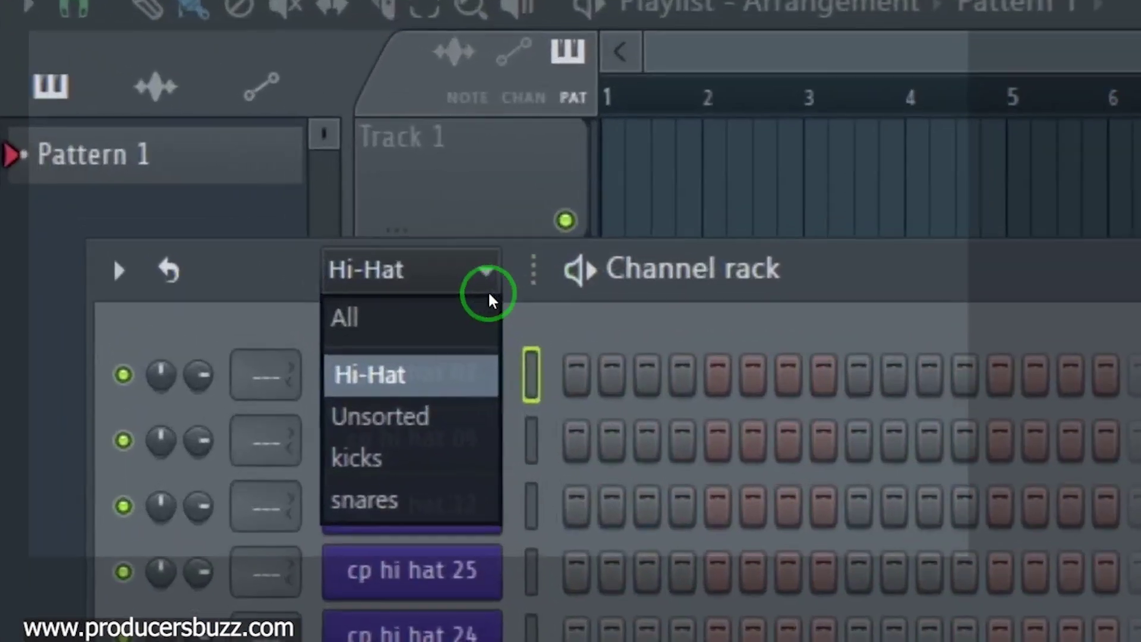
Choose the snares filter group so only the four green cp snr channels show.
click(362, 196)
click(356, 198)
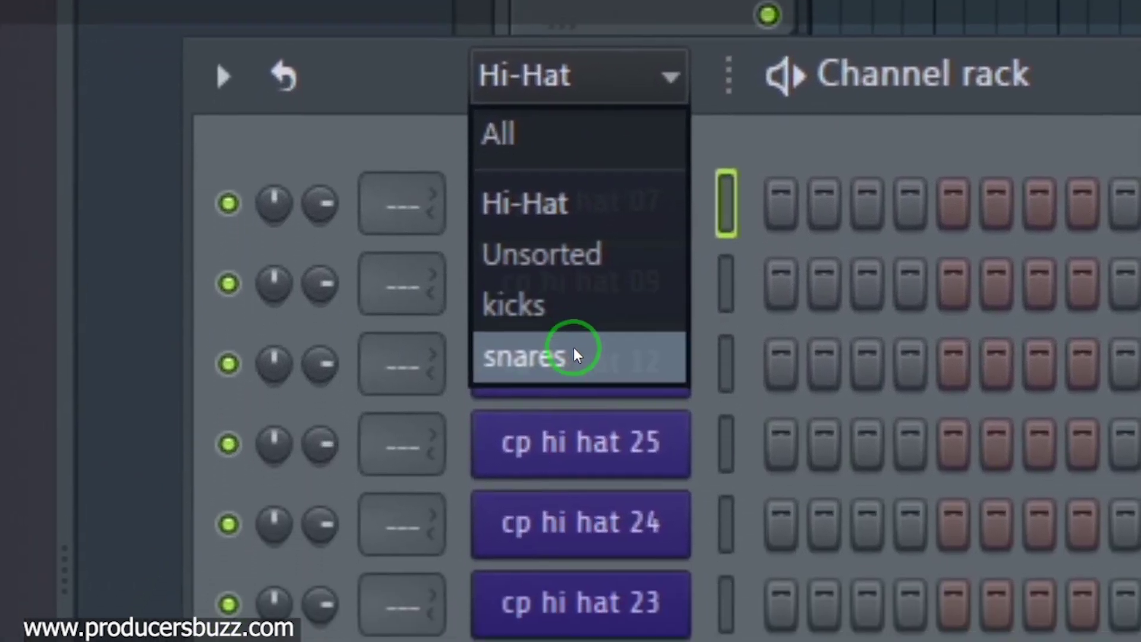
click(521, 589)
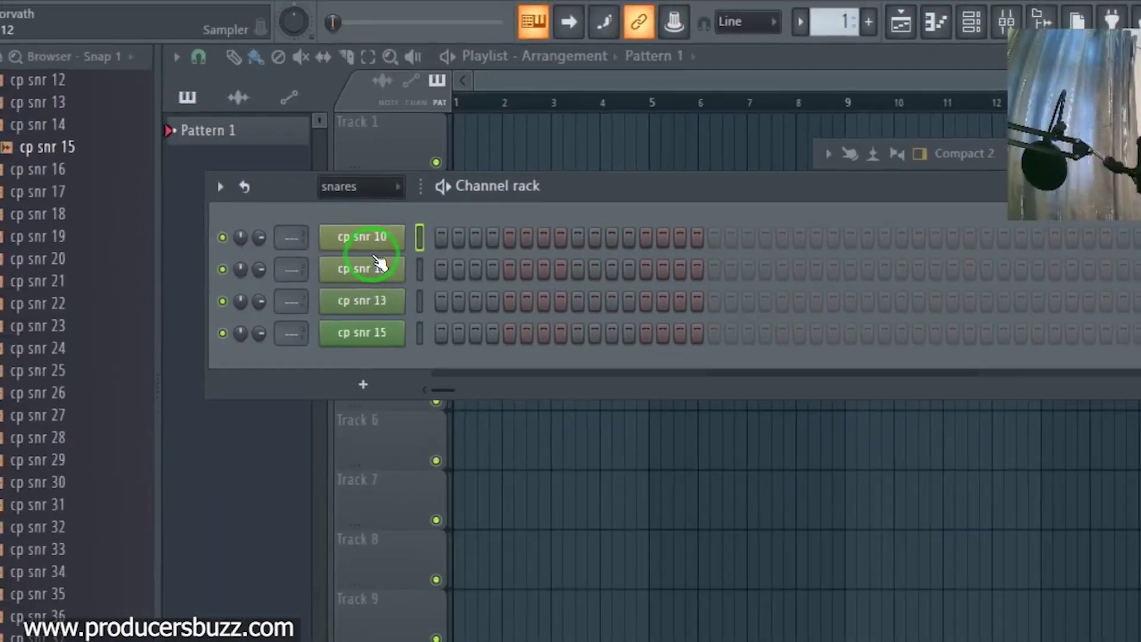